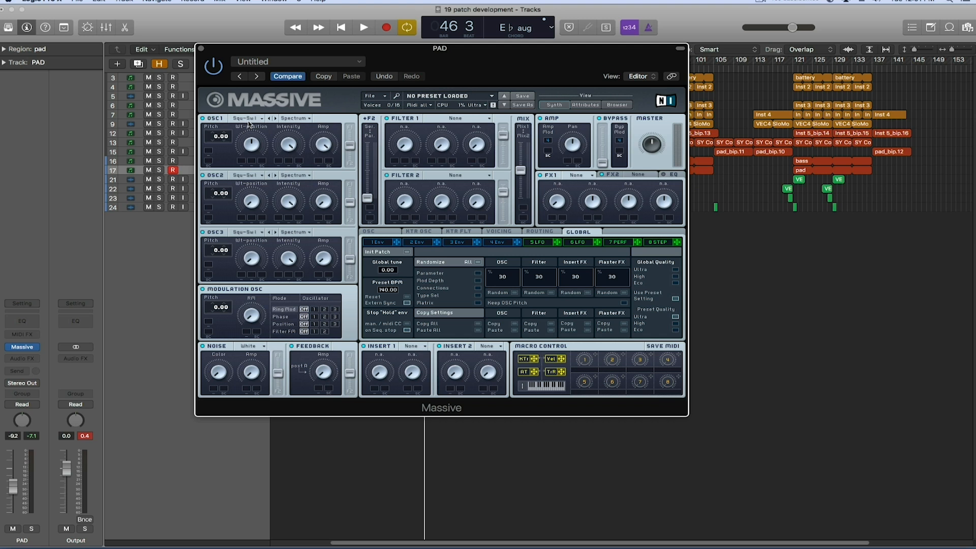
Step: Try the Camchord and Iron wavetables in oscillator 1, returning it to Square-Saw I
left_click(252, 120)
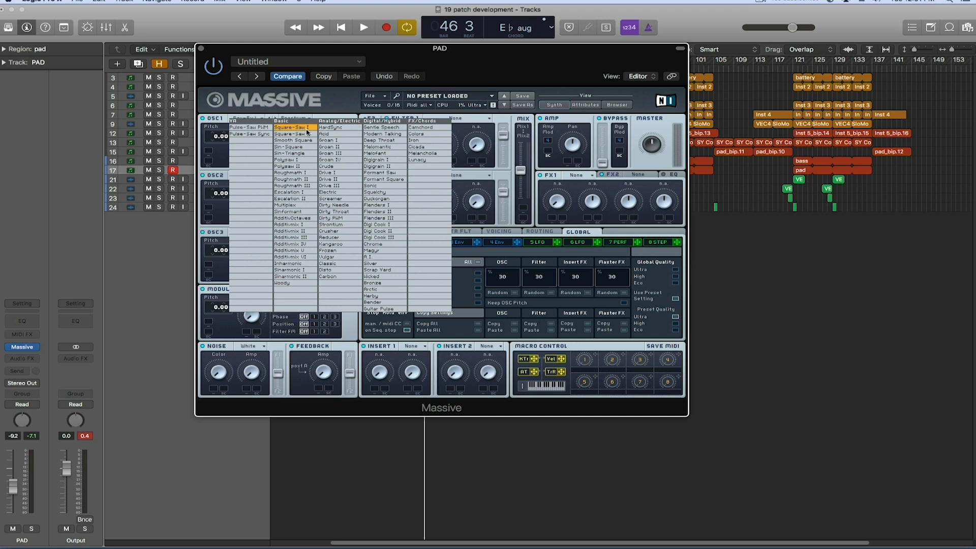
left_click(427, 129)
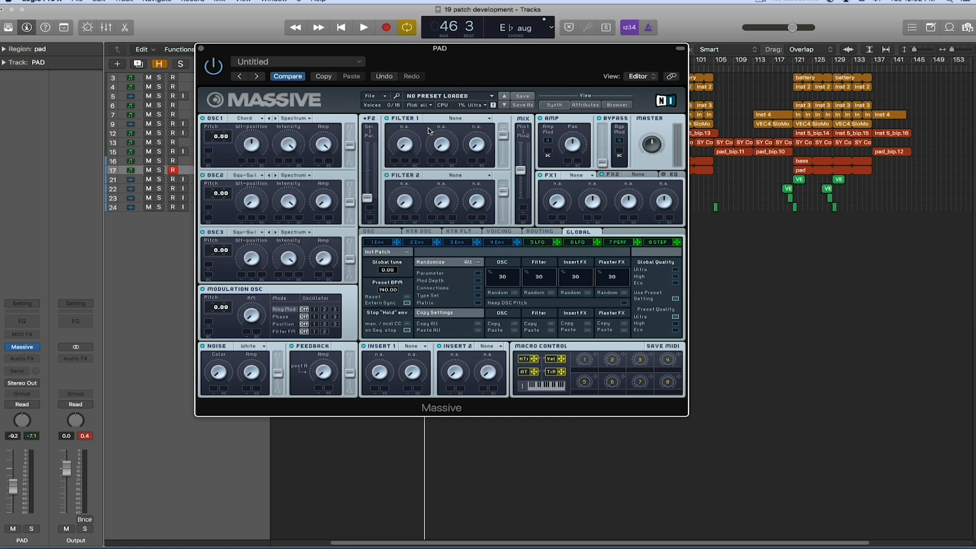
left_click(273, 118)
left_click(256, 121)
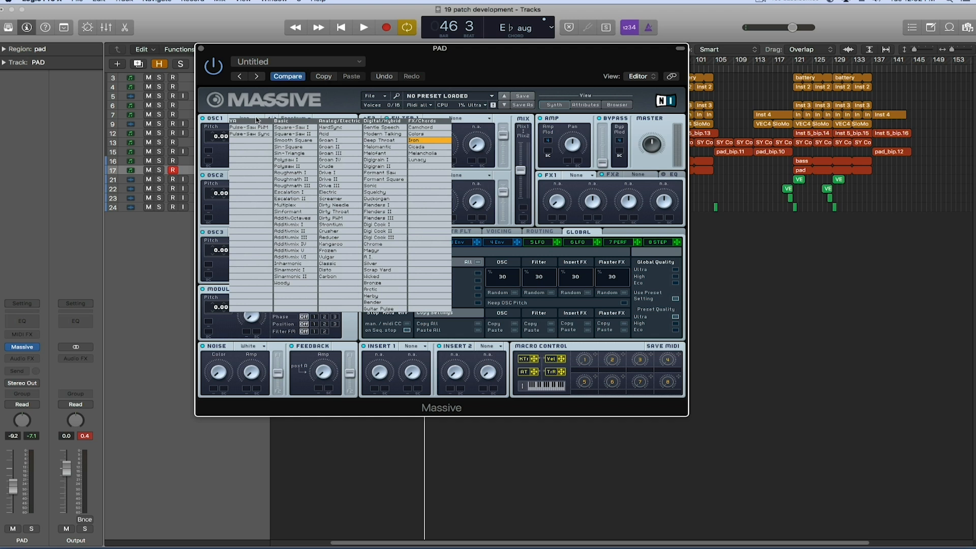
left_click(307, 128)
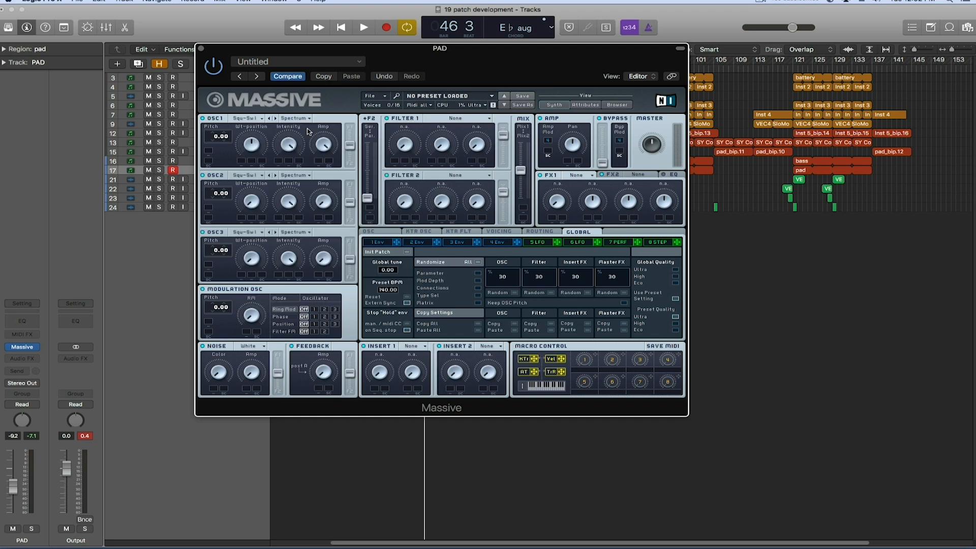
left_click(256, 121)
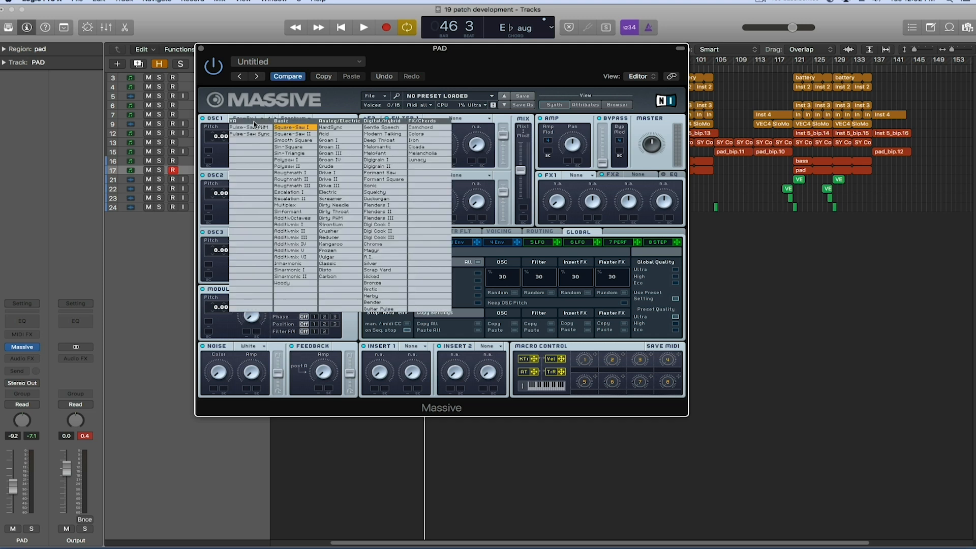
left_click(308, 131)
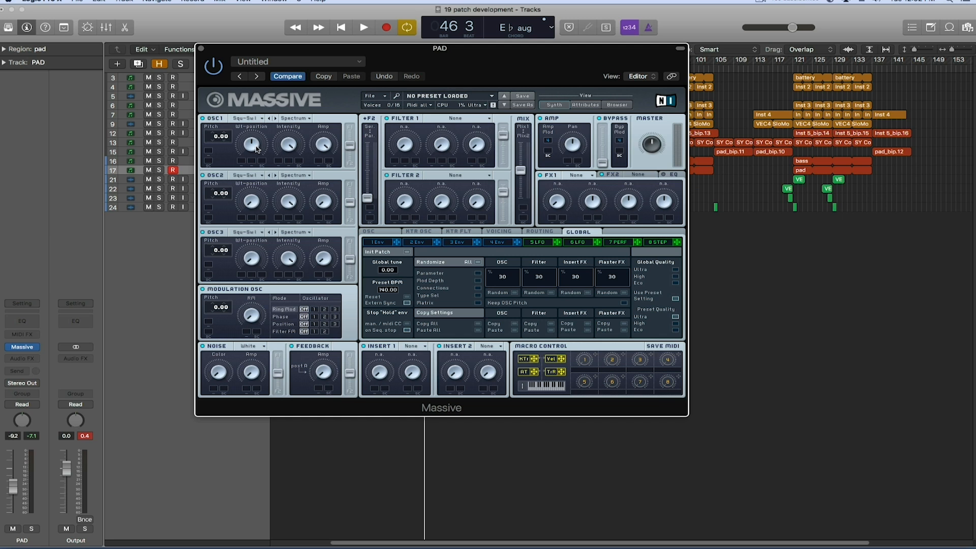
Step: Adjust oscillator 1's wavetable position and intensity, and tune oscillator 2 to -12.00 and oscillator 3 to 7.00
left_click_drag(257, 149, 253, 147)
left_click_drag(294, 145, 292, 214)
left_click_drag(210, 198, 217, 208)
left_click_drag(210, 257, 221, 245)
Step: Set the voicing to 5 unison voices and enable the pitch cutoff unison spread with a slight amount
left_click(505, 232)
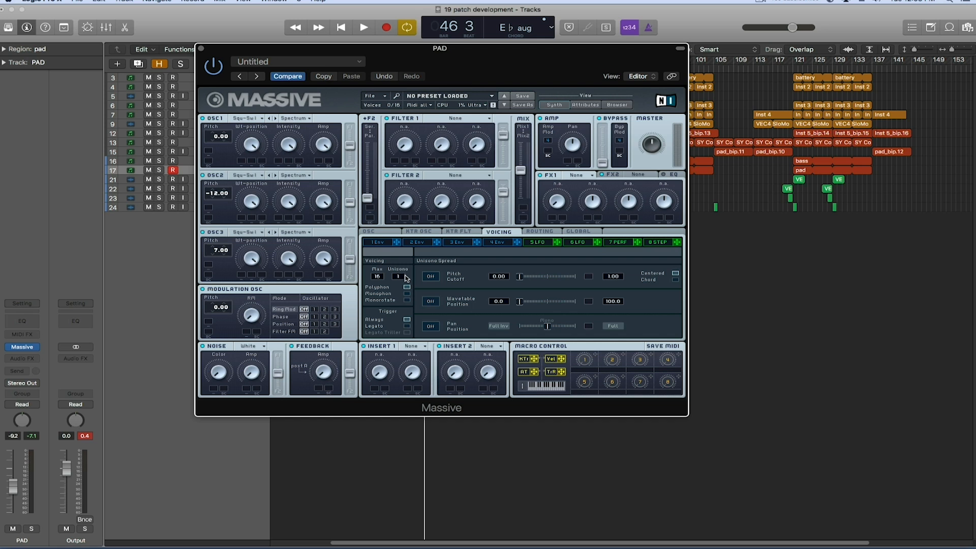
left_click_drag(405, 278, 409, 272)
left_click(430, 277)
left_click_drag(519, 279, 529, 291)
left_click_drag(526, 277, 510, 278)
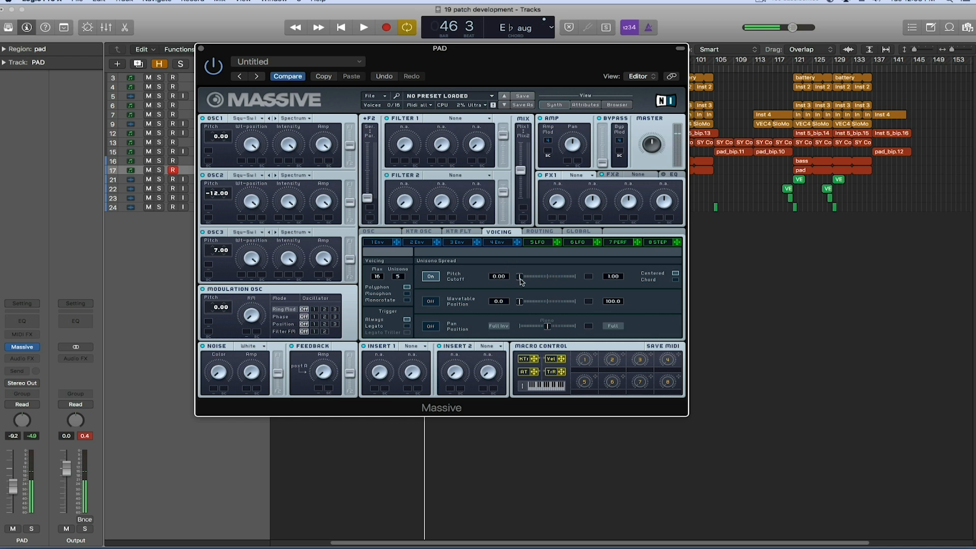
left_click_drag(523, 283, 532, 285)
Step: Try monophonic voicing, return to Polyphon, and raise the maximum voices to 41
left_click(407, 293)
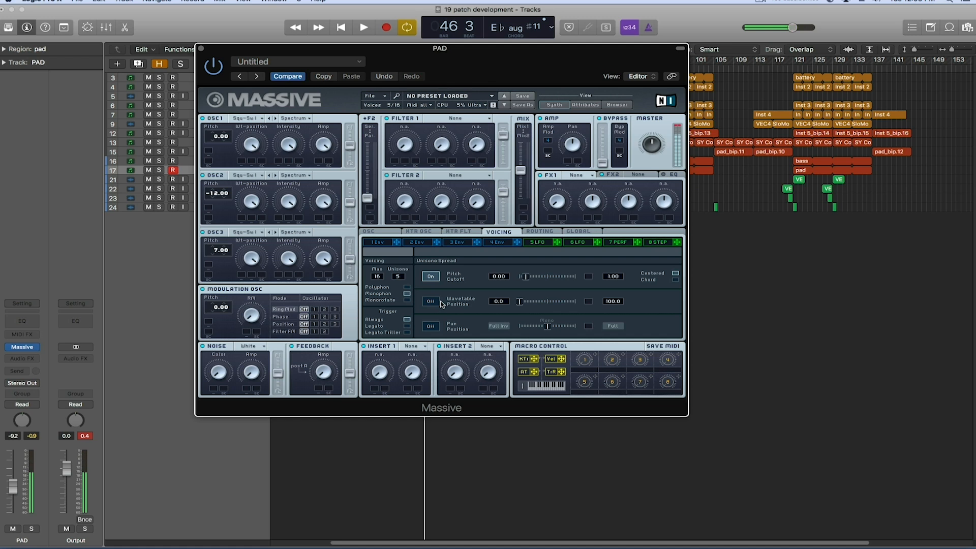
left_click(407, 287)
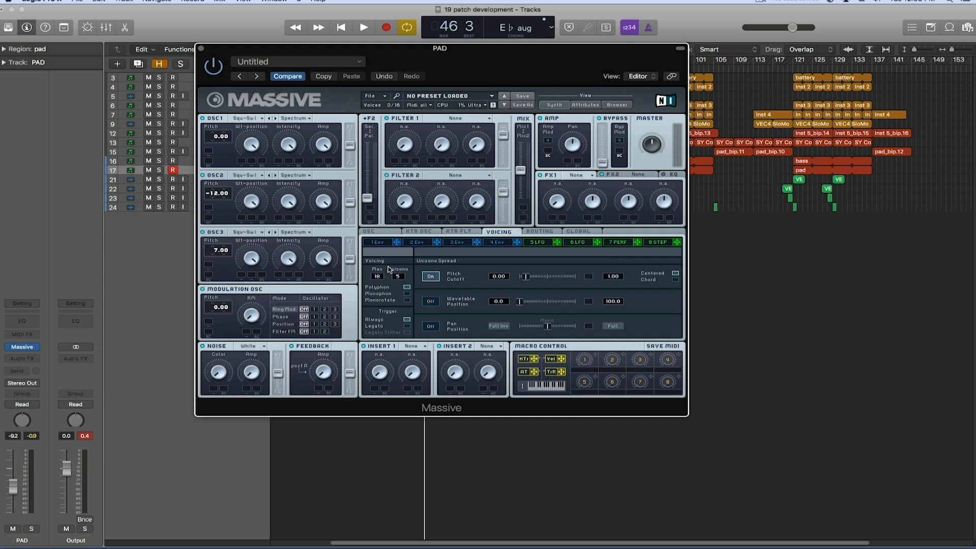
left_click_drag(389, 251, 409, 169)
Step: Route oscillators 1, 2 and 3 fully into Filter 1
left_click_drag(351, 148, 353, 124)
left_click_drag(349, 201, 351, 175)
left_click_drag(350, 259, 351, 230)
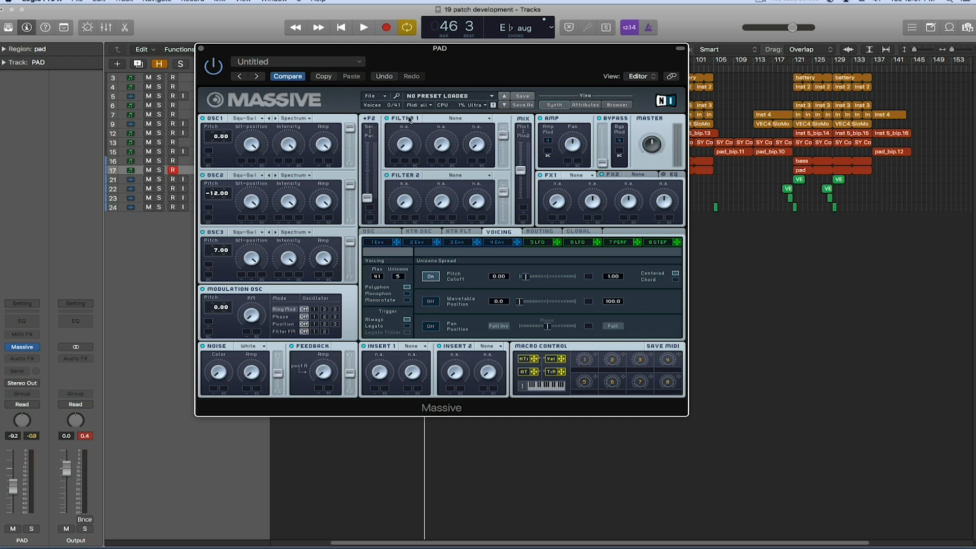
Step: Set Filter 1 to Lowpass 4 and adjust its cutoff
left_click(456, 121)
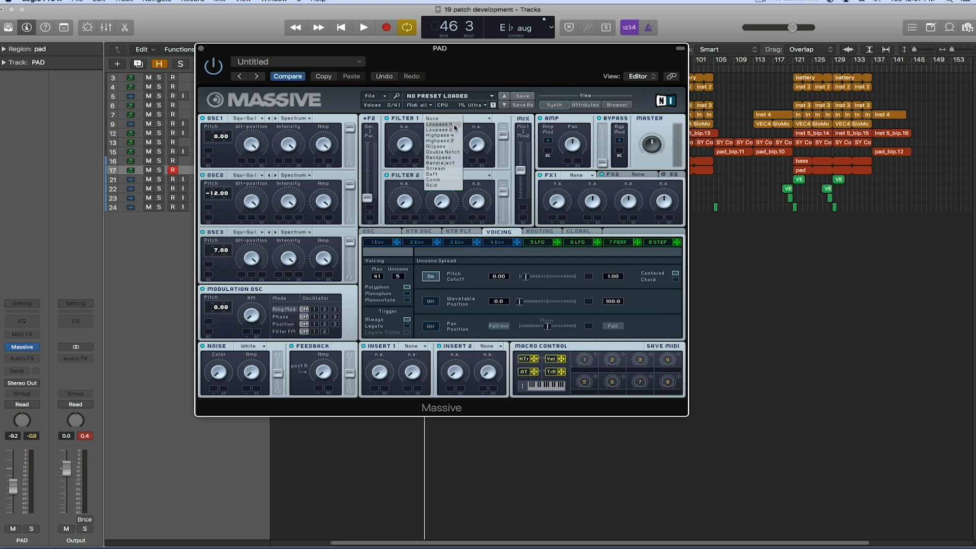
left_click(455, 125)
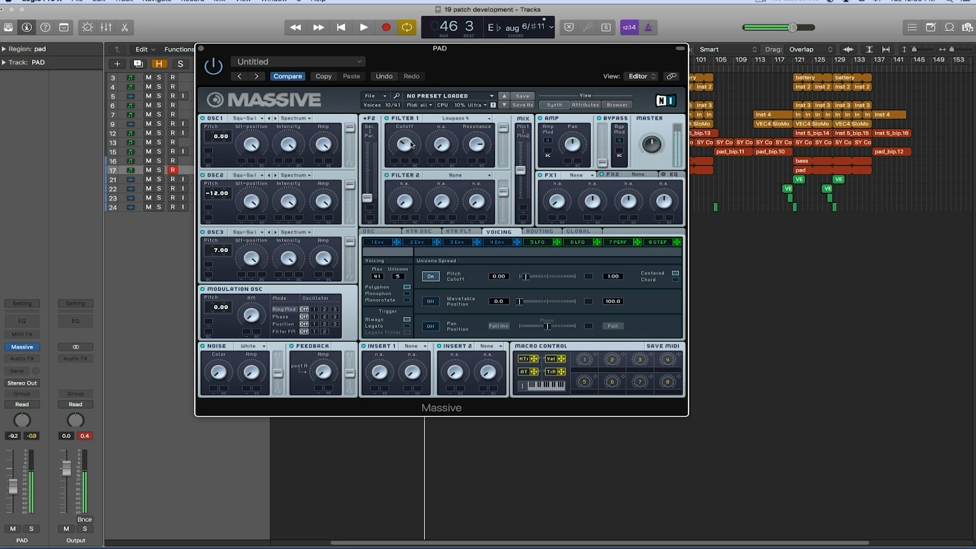
left_click_drag(412, 135, 417, 122)
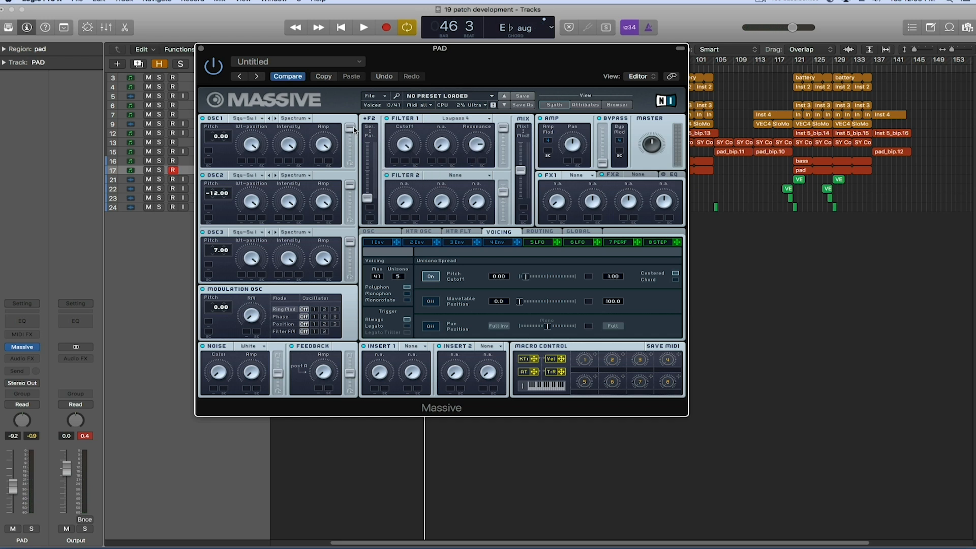
Step: Try the serial/parallel routing of Filter 2, return it to fully serial, and lower Filter 1's resonance
left_click_drag(349, 128, 380, 107)
left_click_drag(368, 199, 371, 128)
left_click_drag(364, 143, 367, 199)
left_click_drag(484, 141, 471, 171)
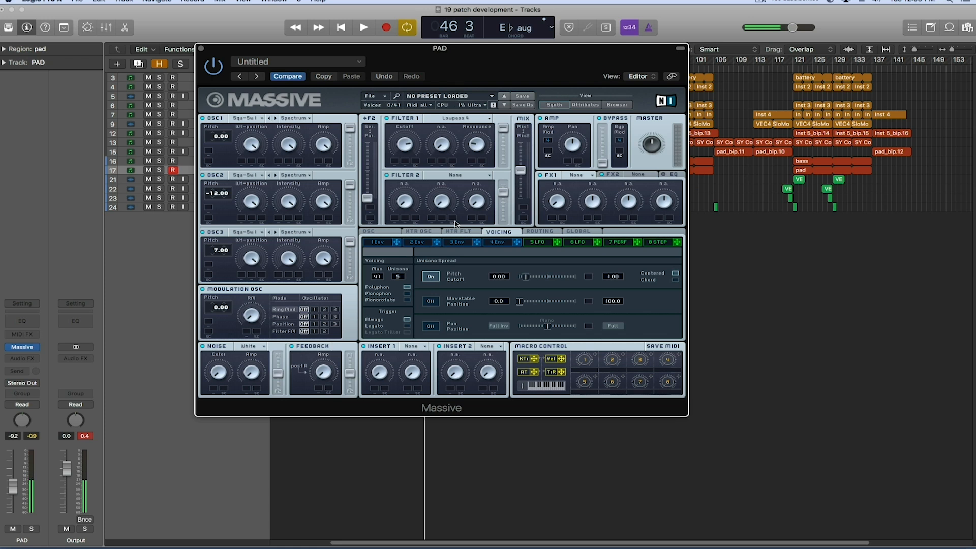
Step: Try the Scream type in Filter 1 with more scream and resonance, returning the filter to Lowpass 4
left_click(473, 119)
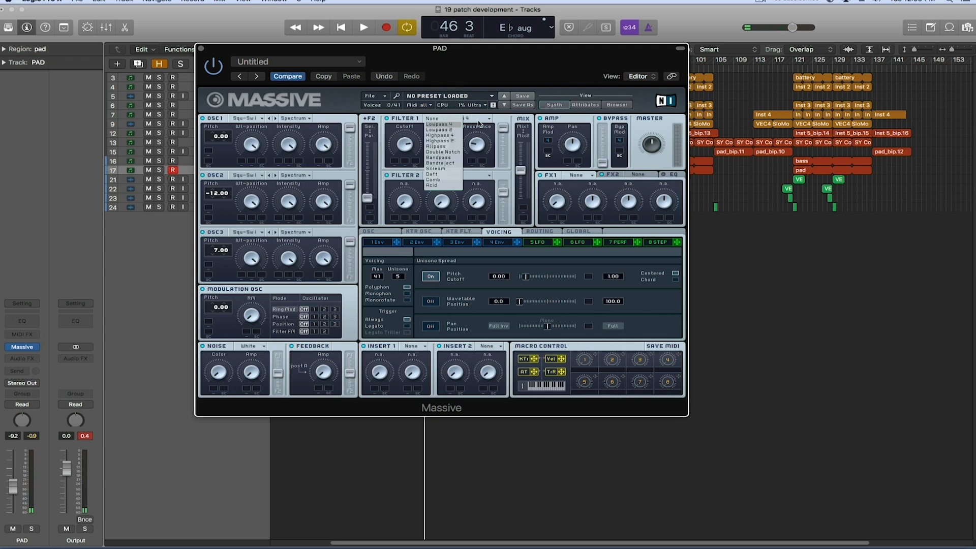
left_click(438, 168)
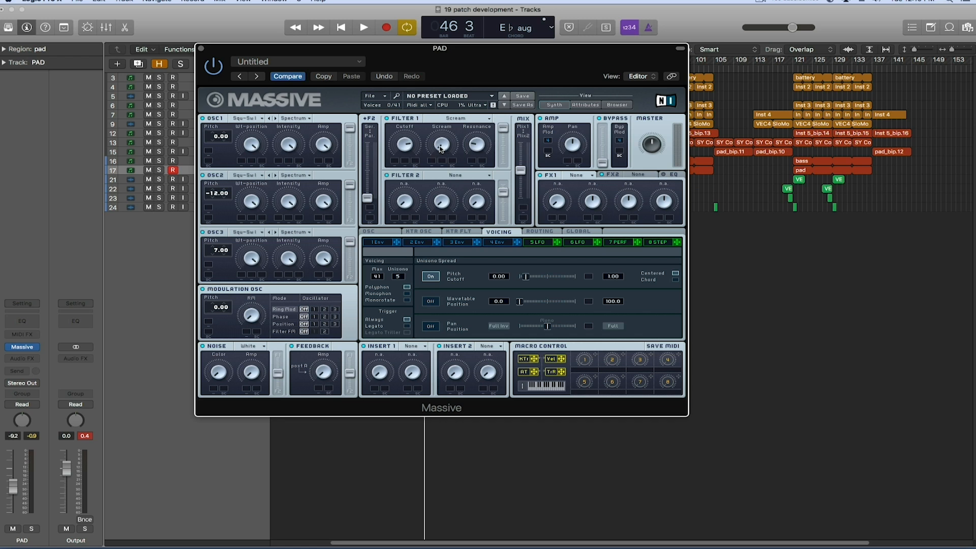
left_click_drag(439, 145, 441, 90)
left_click_drag(477, 146, 481, 130)
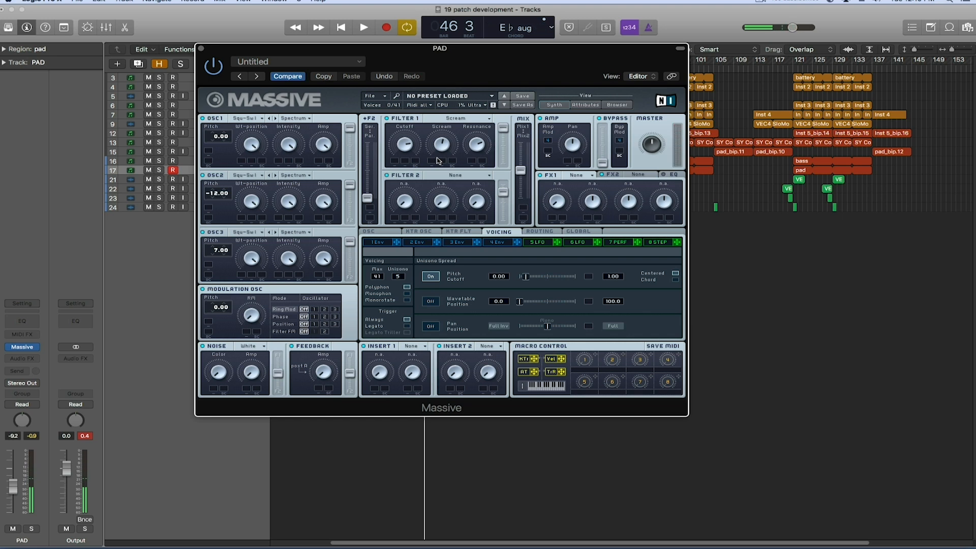
left_click(458, 120)
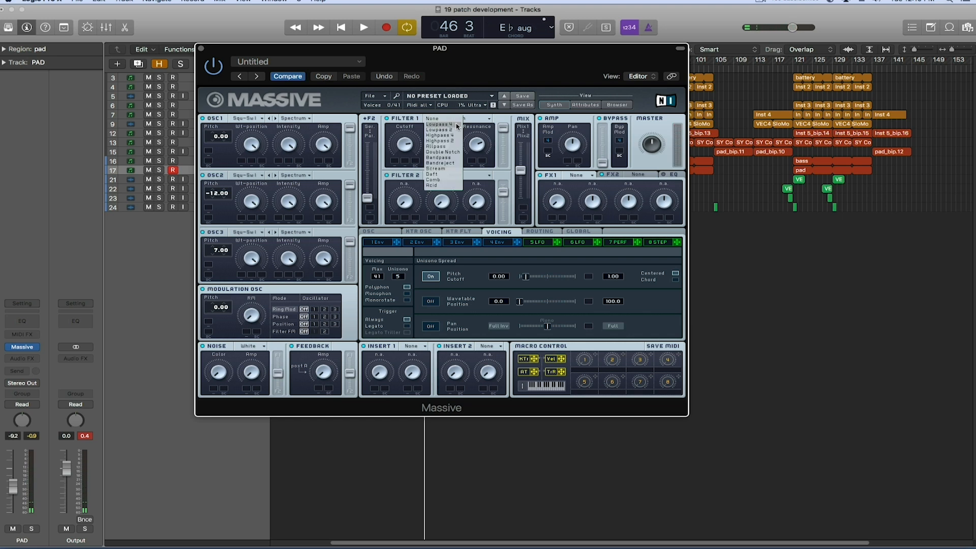
left_click(457, 127)
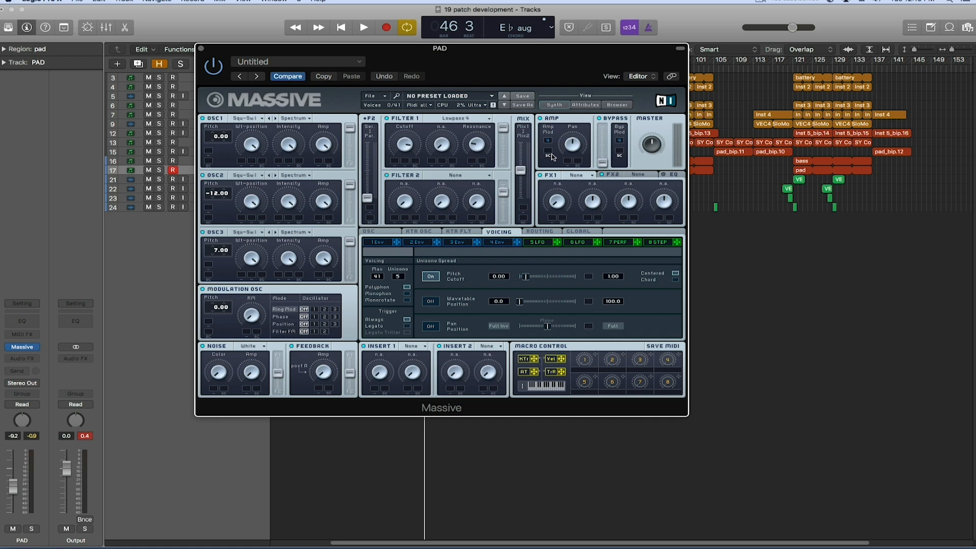
Step: Lengthen the attack and release of envelope 4 and raise its sustain level to maximum
left_click(498, 243)
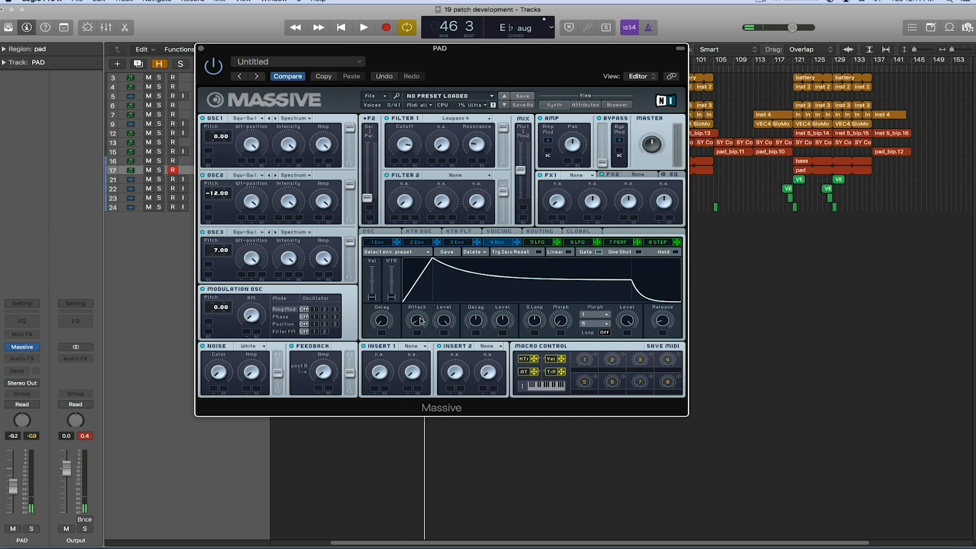
left_click_drag(417, 327, 422, 321)
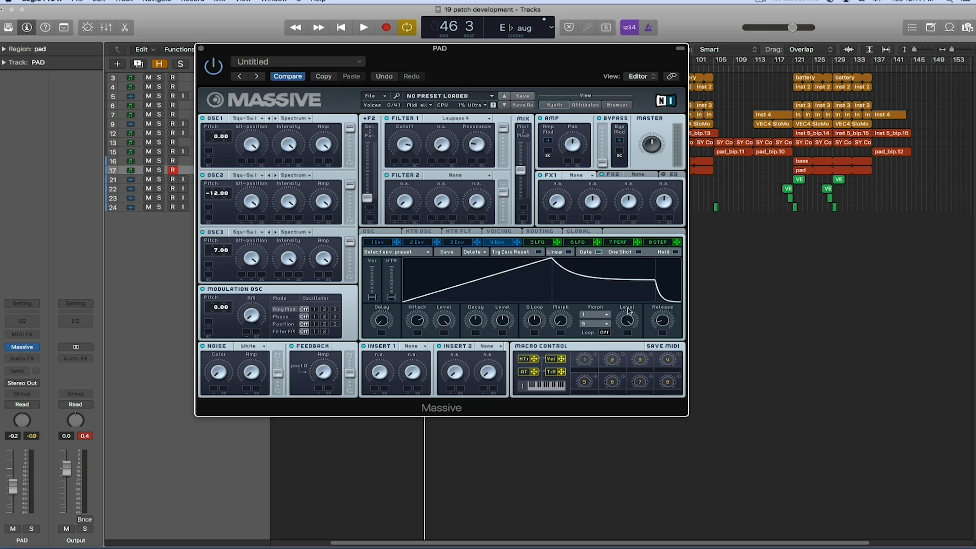
left_click_drag(667, 325, 662, 277)
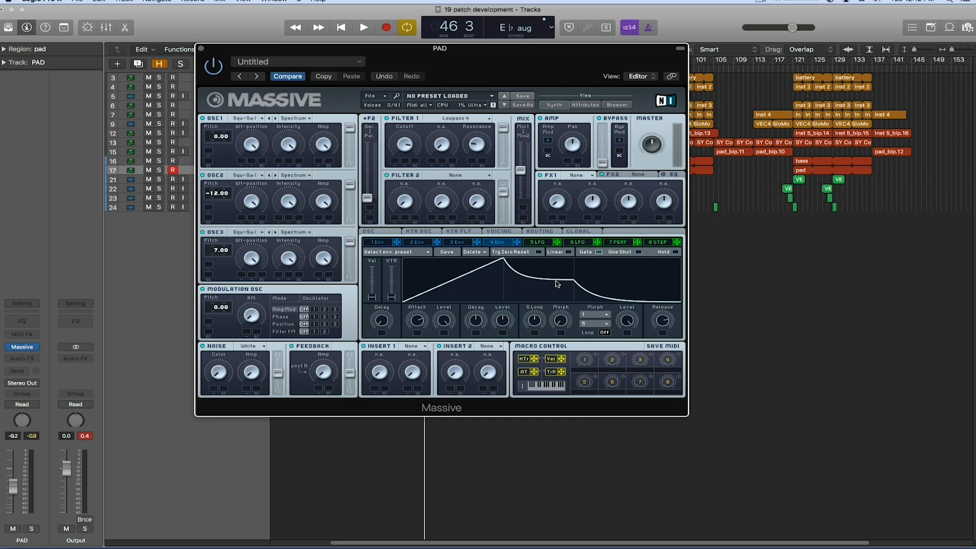
left_click_drag(558, 284, 549, 251)
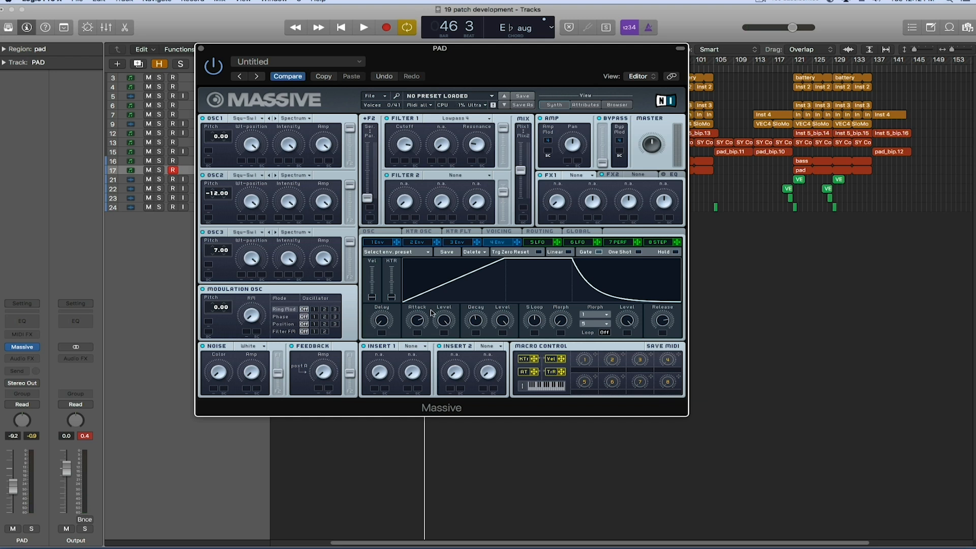
Step: Fine-tune envelope 4's attack and release times to keep a slow fade-in and a long tail
left_click_drag(417, 323, 418, 353)
left_click_drag(665, 315, 665, 342)
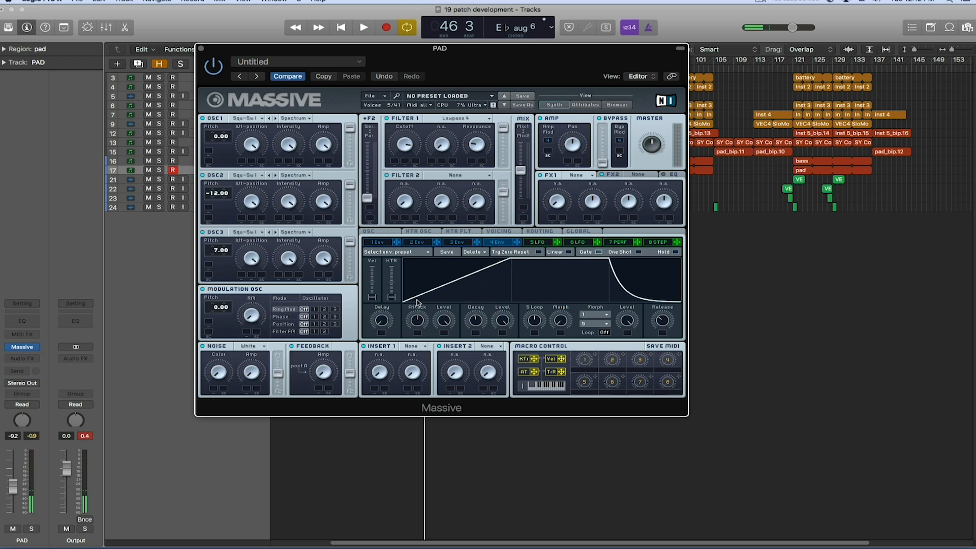
left_click_drag(666, 325, 667, 314)
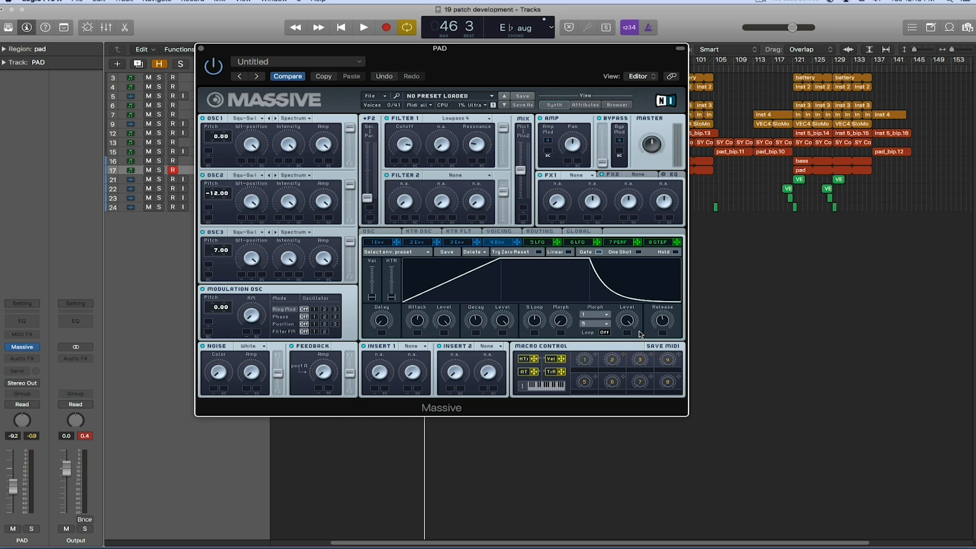
Step: Assign LFO 5 with a sine curve to Filter 1's cutoff and set its modulation range
left_click(543, 242)
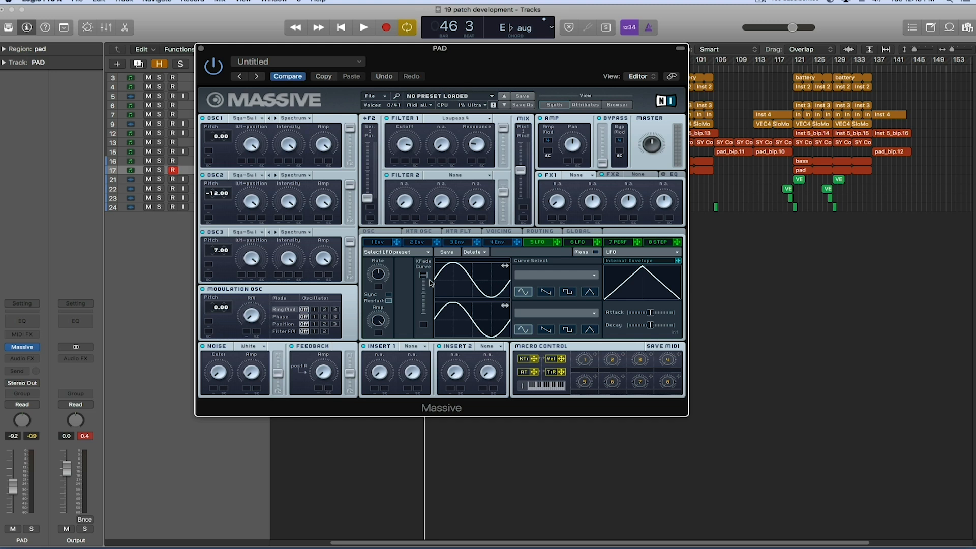
left_click(569, 293)
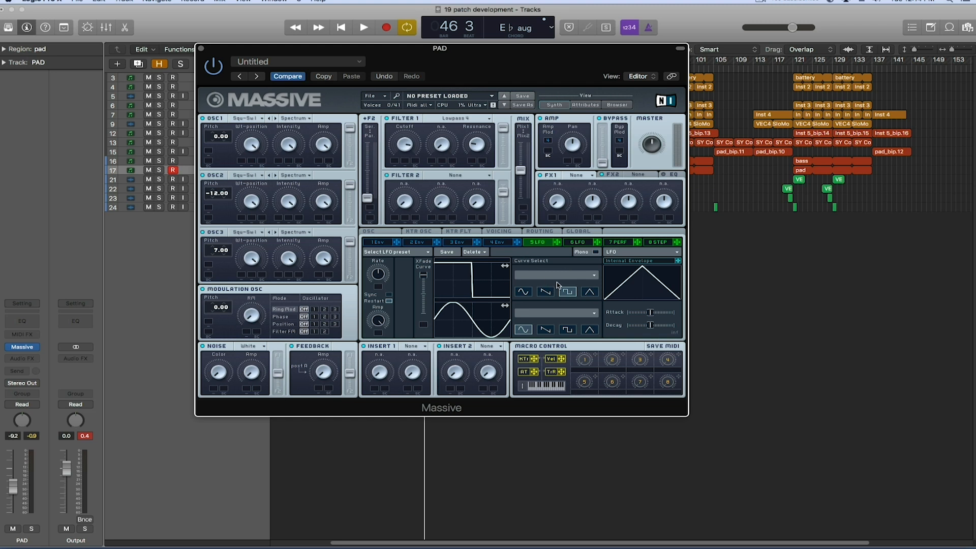
left_click(524, 293)
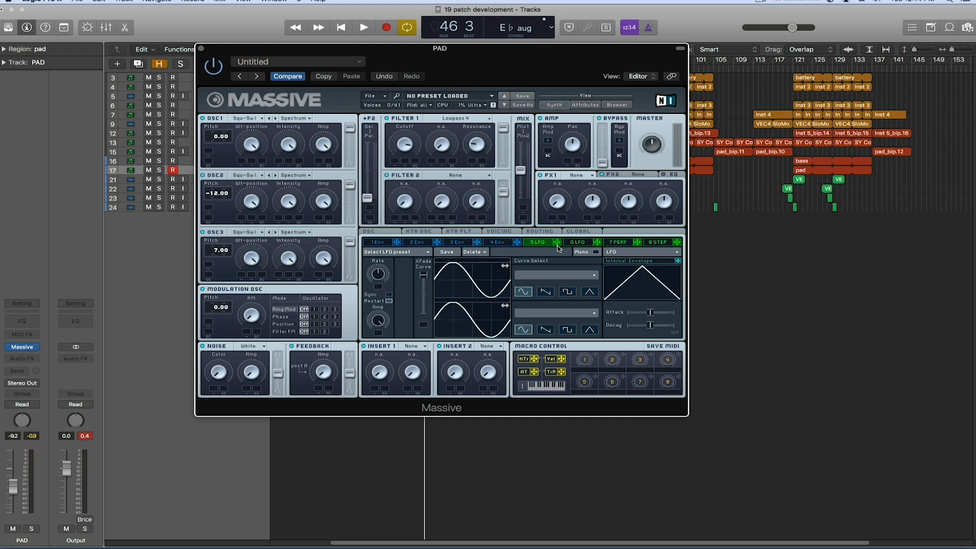
left_click_drag(557, 247, 394, 161)
left_click_drag(396, 163, 401, 119)
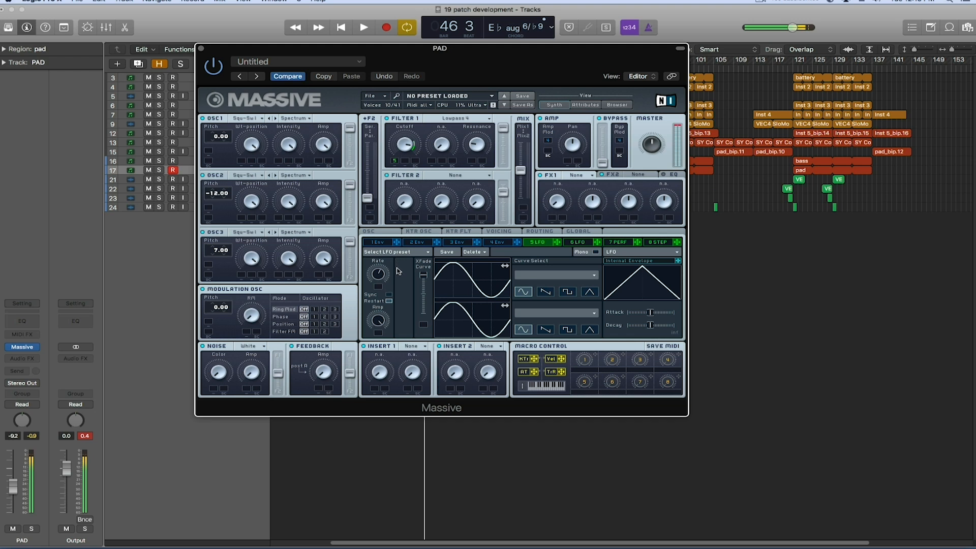
Step: Sync LFO 5 to the tempo at a 1/4 ratio and readjust its modulation range on Filter 1's cutoff
left_click(389, 294)
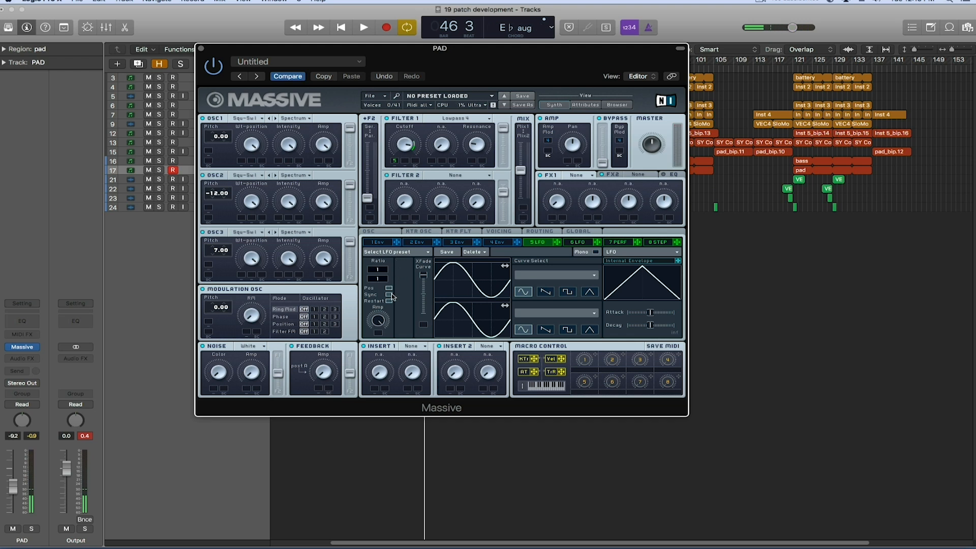
left_click_drag(386, 281, 387, 274)
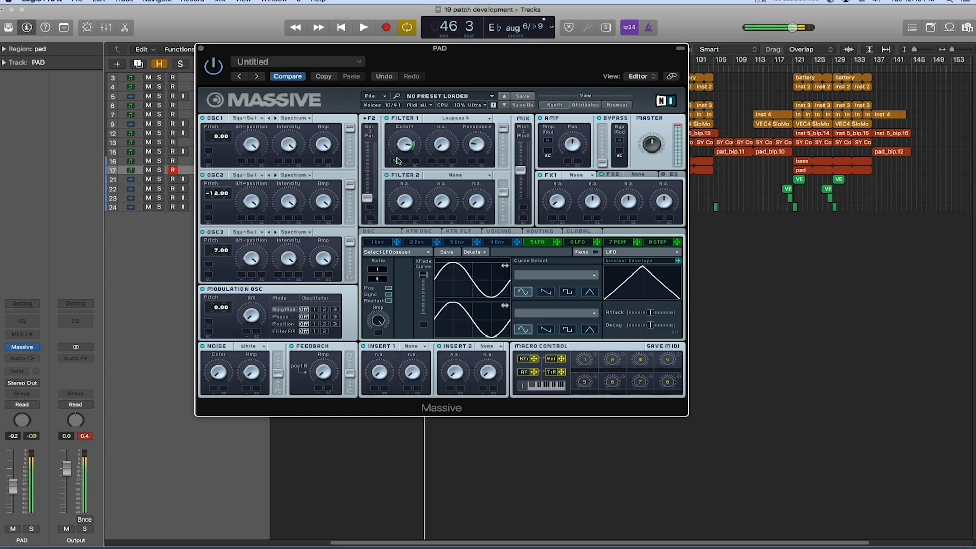
left_click_drag(397, 161, 407, 143)
Step: Try the square curve on LFO 5, return it to sine, and check LFO 6's settings
left_click(567, 291)
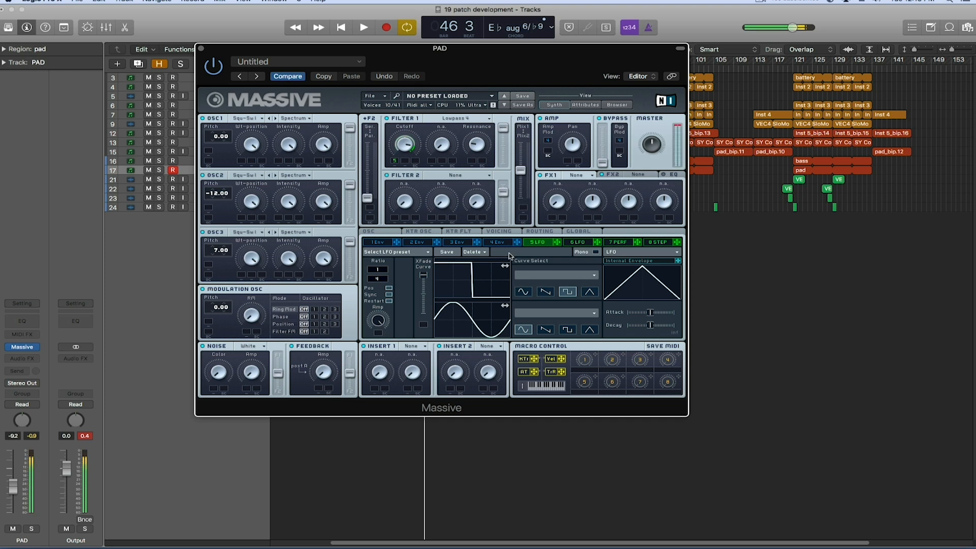
left_click(527, 293)
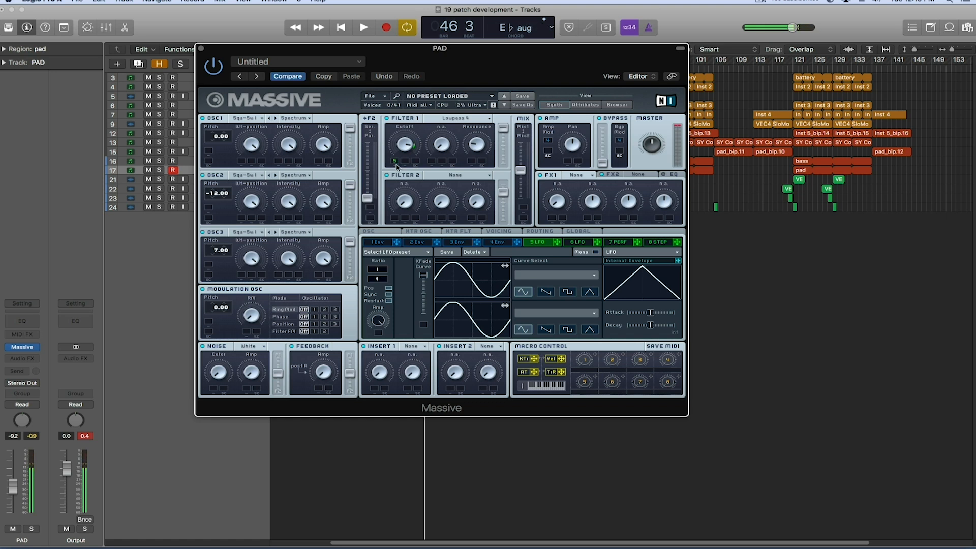
left_click(579, 244)
left_click(534, 242)
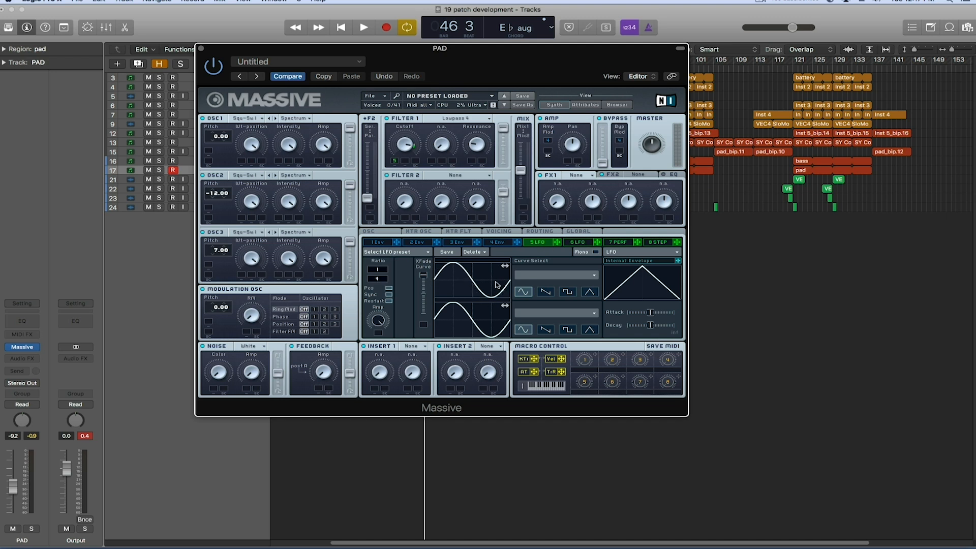
Step: Compare envelopes 2 and 4, and mute LFO 5's modulation of Filter 1's cutoff
left_click(416, 243)
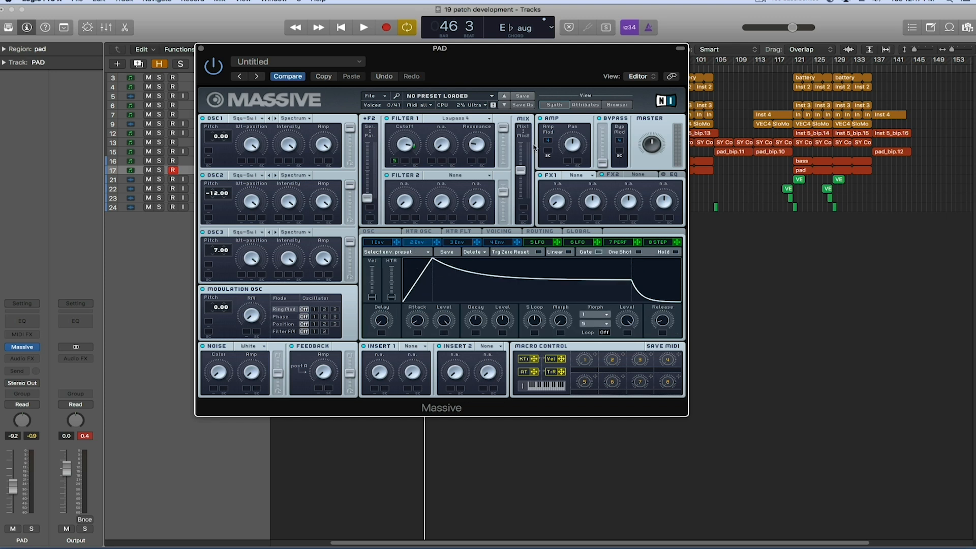
left_click_drag(548, 141, 547, 142)
left_click(496, 246)
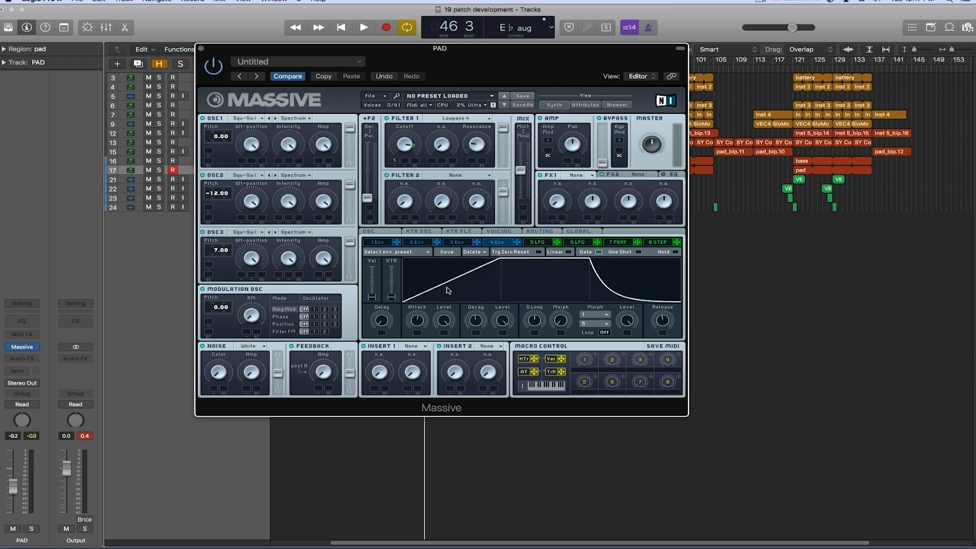
left_click(419, 244)
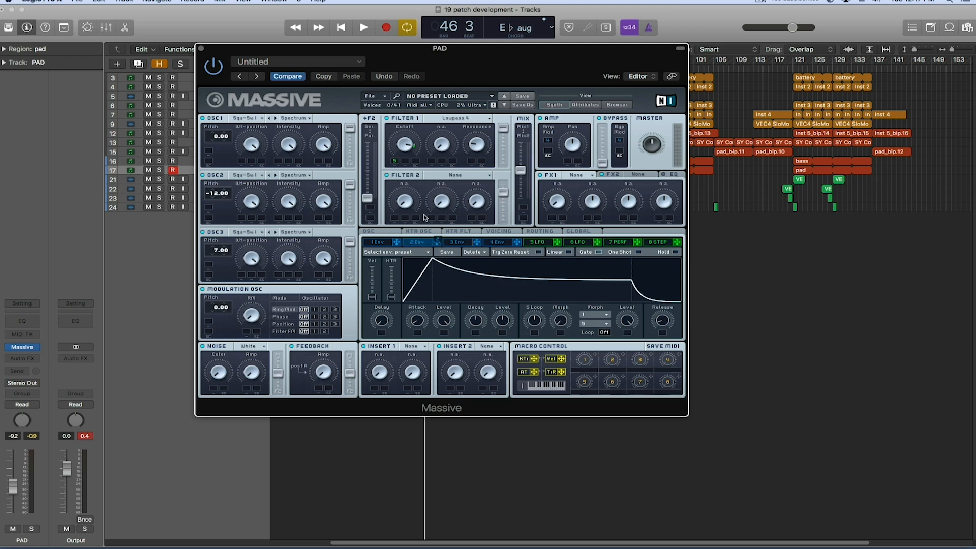
right_click(395, 161)
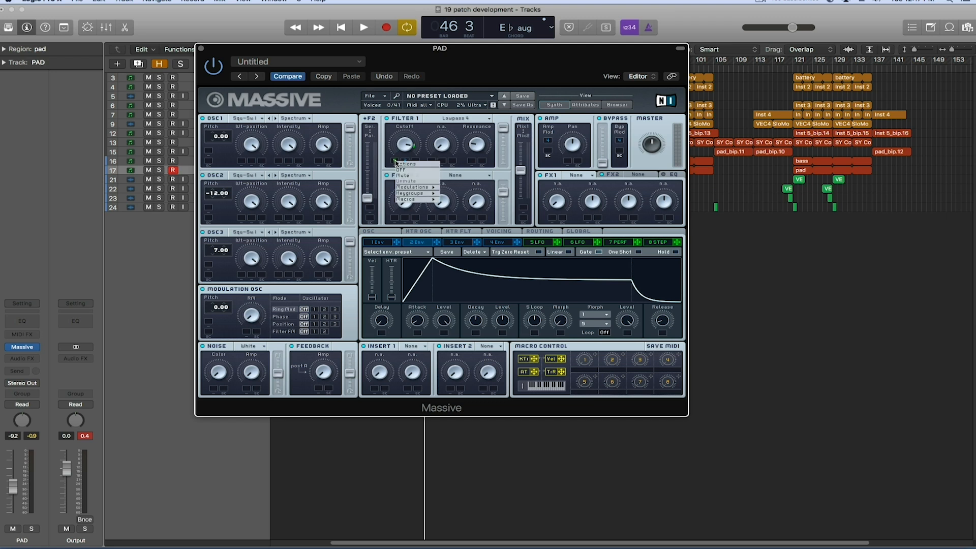
left_click(420, 178)
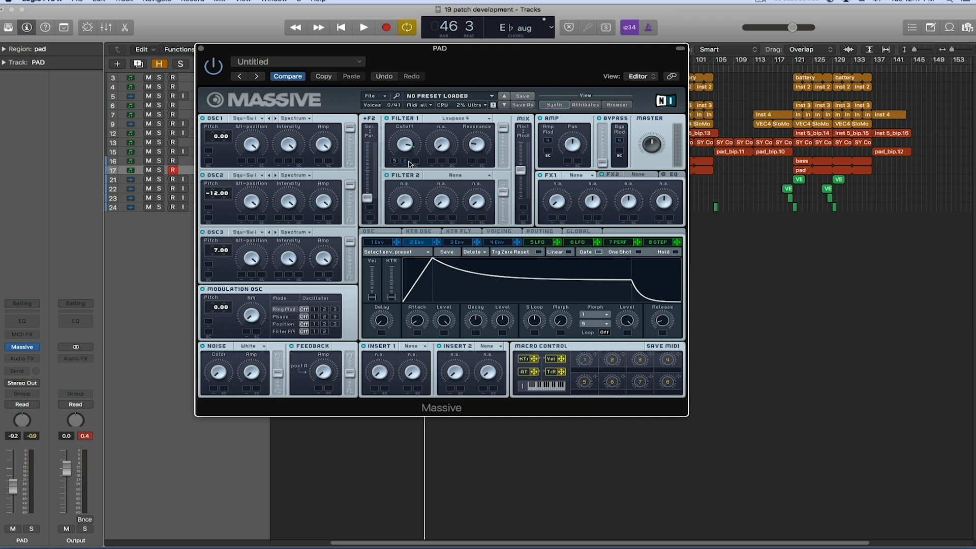
Step: Modulate Filter 1's cutoff with envelope 2 over a wide range and lengthen the envelope's attack for a slow rise
left_click_drag(408, 152, 407, 143)
left_click_drag(417, 325, 416, 273)
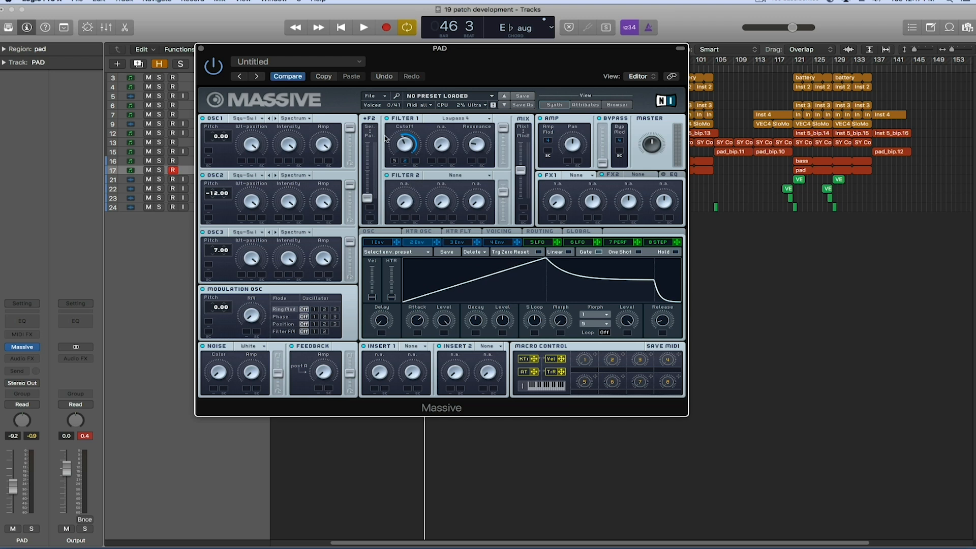
left_click_drag(418, 320, 423, 304)
left_click(503, 242)
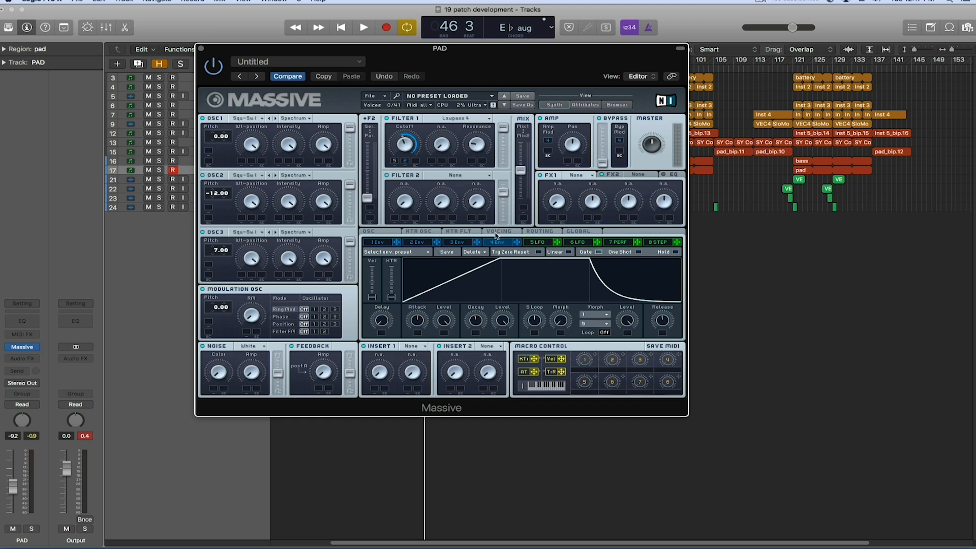
left_click(418, 243)
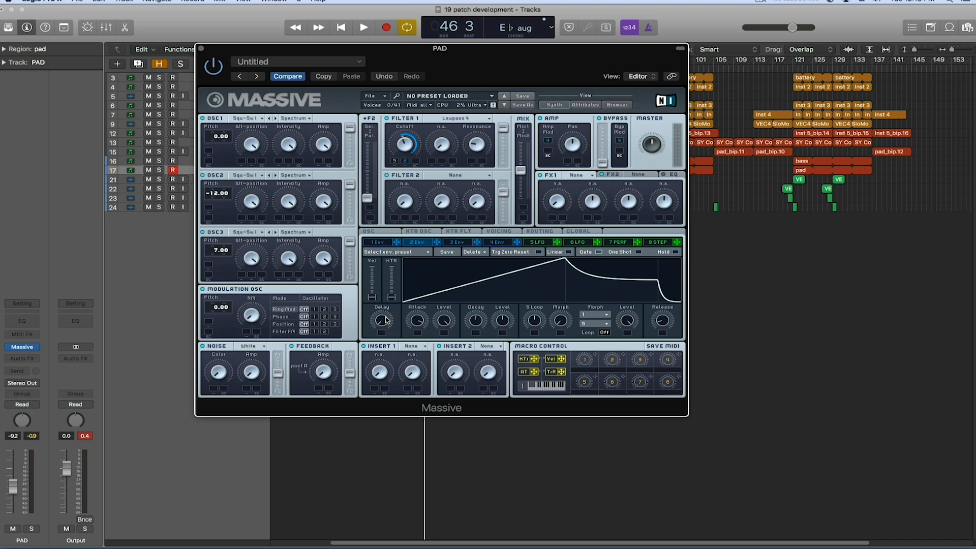
left_click_drag(385, 316, 420, 307)
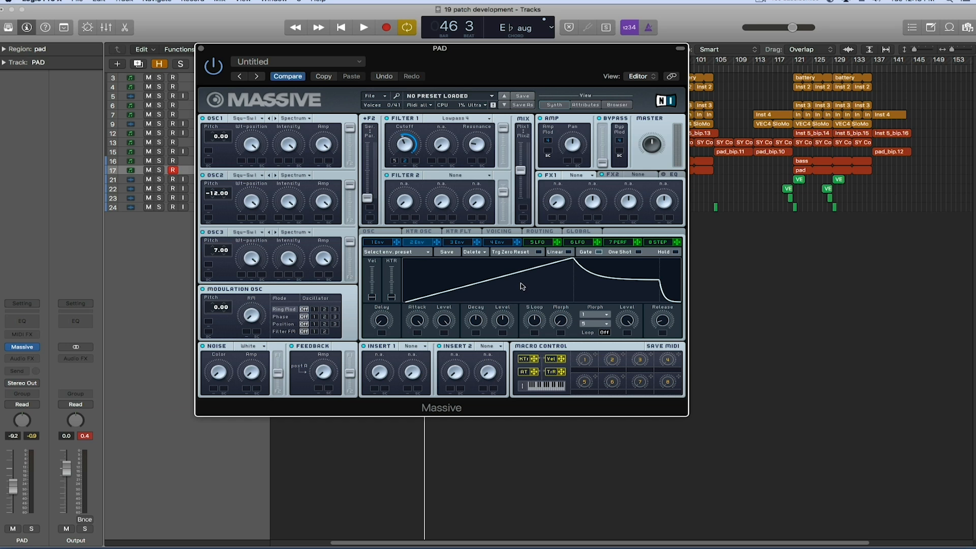
Step: Mute envelope 2's modulation of Filter 1's cutoff and unmute LFO 5's modulation
left_click(539, 242)
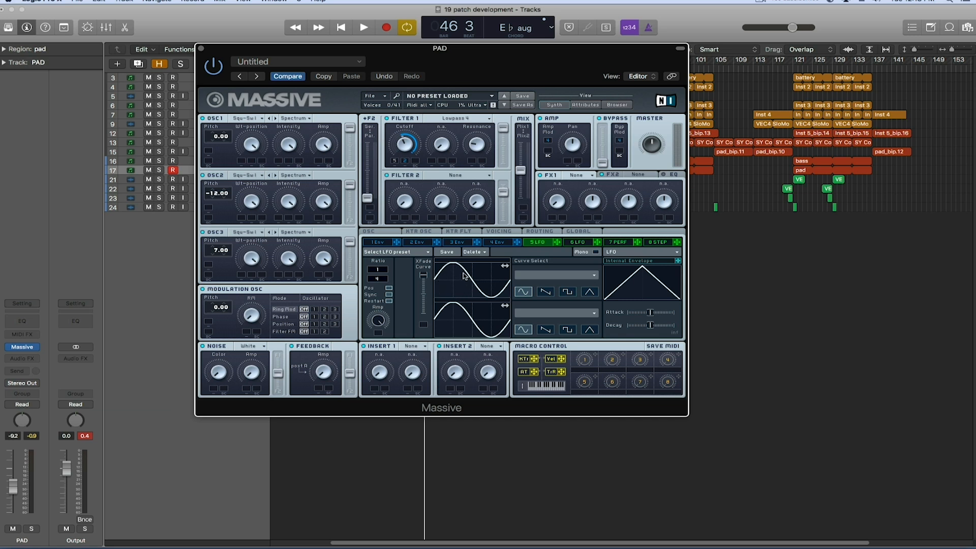
right_click(406, 161)
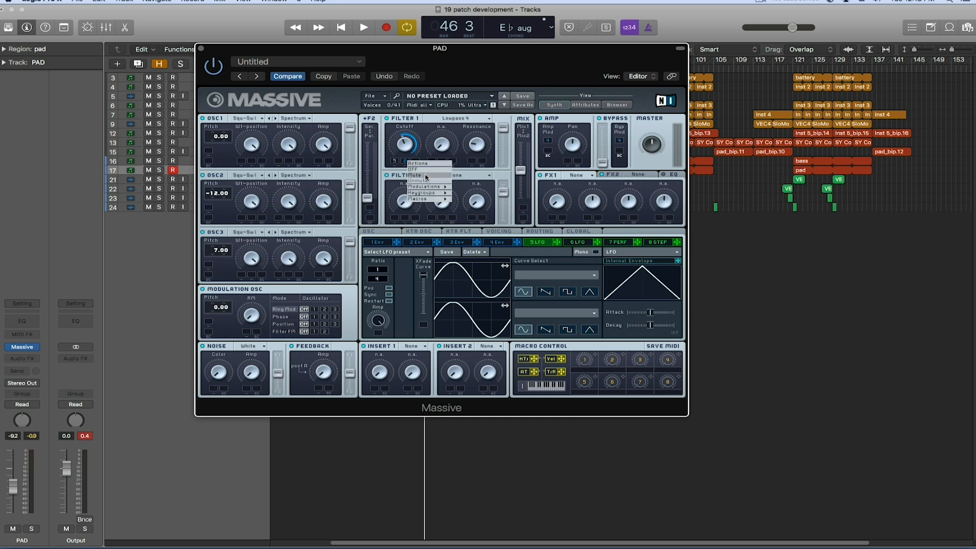
left_click(426, 175)
right_click(394, 161)
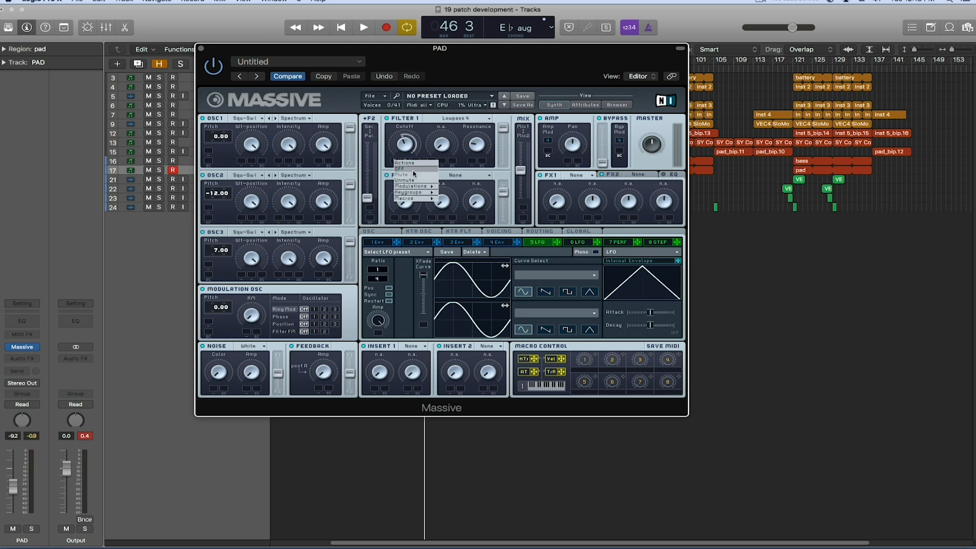
left_click(416, 180)
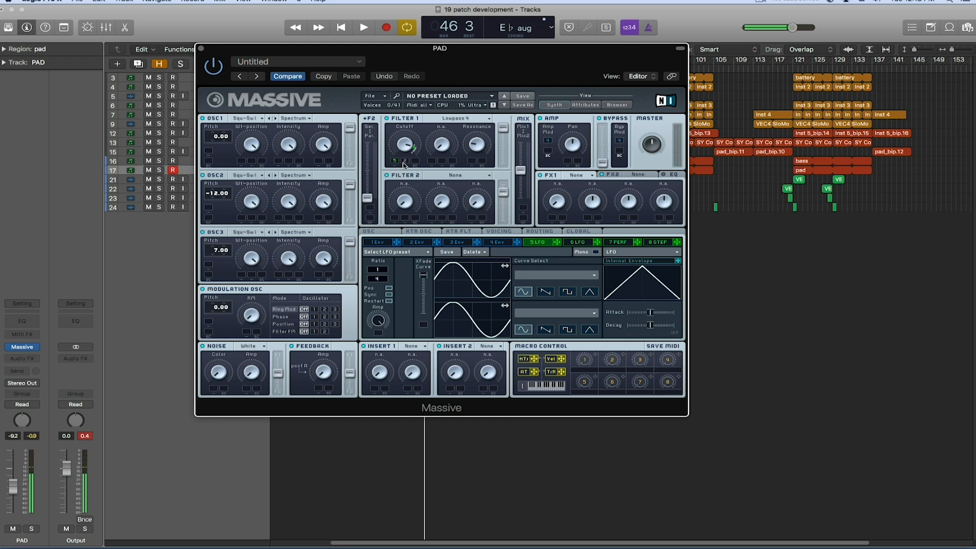
Step: Set the noise generator to Bright Noise and raise its amp and color
left_click_drag(479, 72, 484, 71)
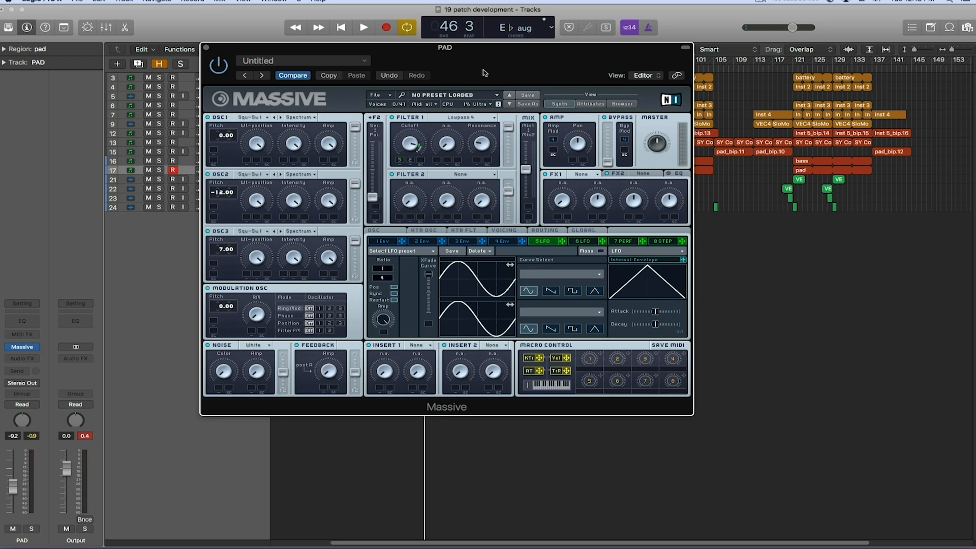
left_click(256, 345)
left_click(266, 344)
left_click(264, 346)
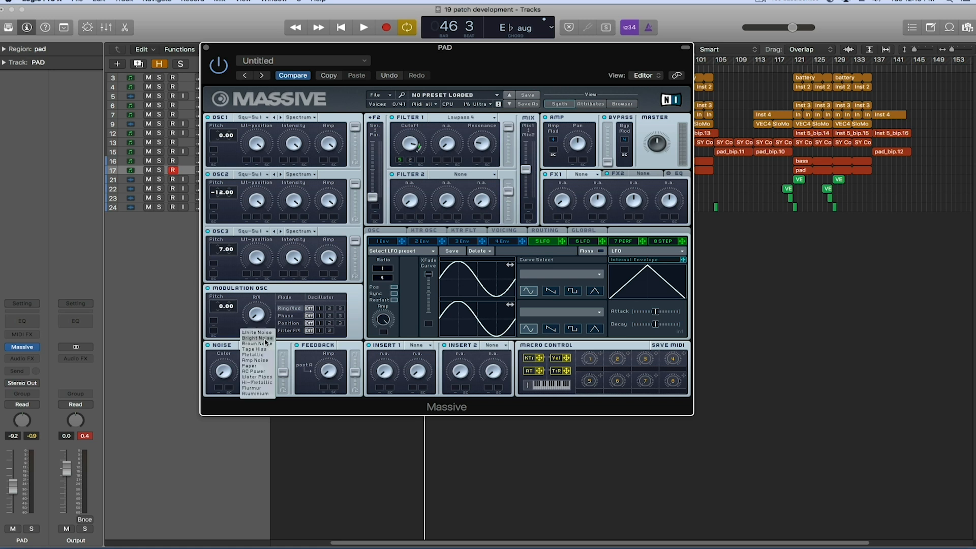
left_click(263, 338)
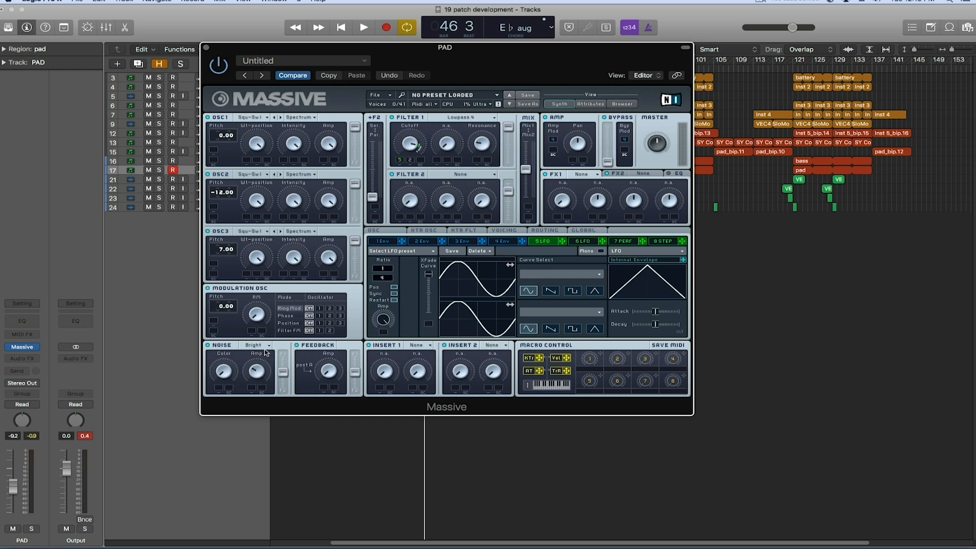
left_click_drag(263, 335, 261, 341)
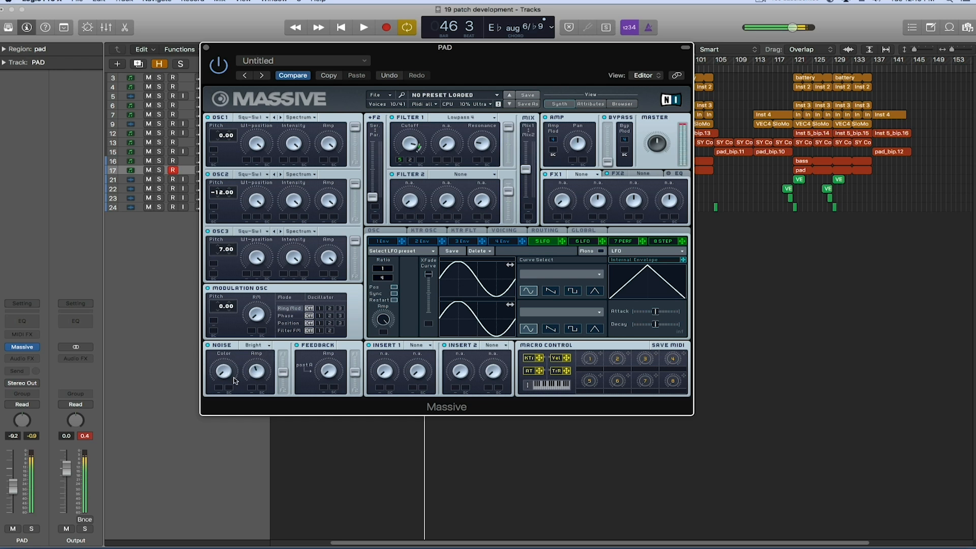
left_click_drag(229, 373, 223, 328)
Step: Assign envelope 2 to the noise color, set its modulation range, and look through the Insert 1 effect choices
left_click(424, 242)
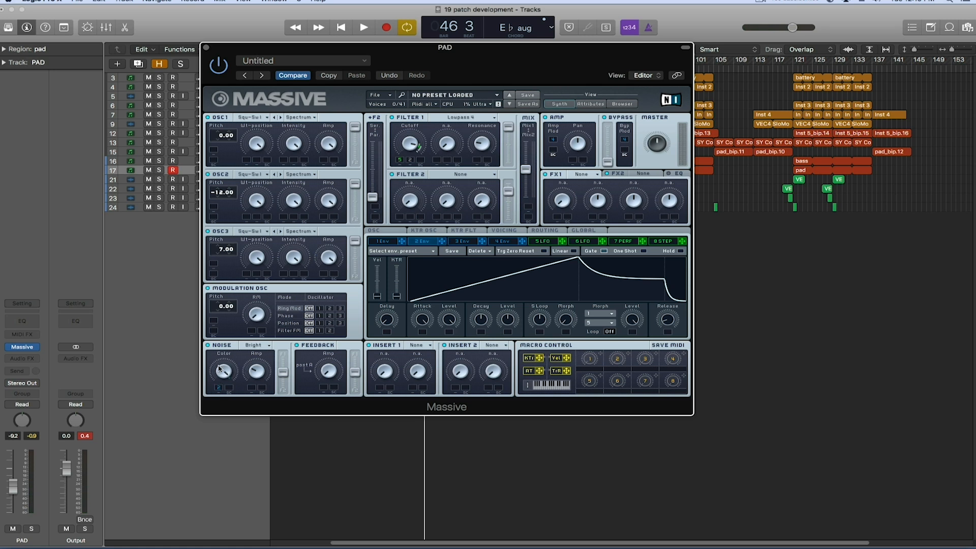
left_click_drag(218, 366, 233, 457)
left_click(417, 345)
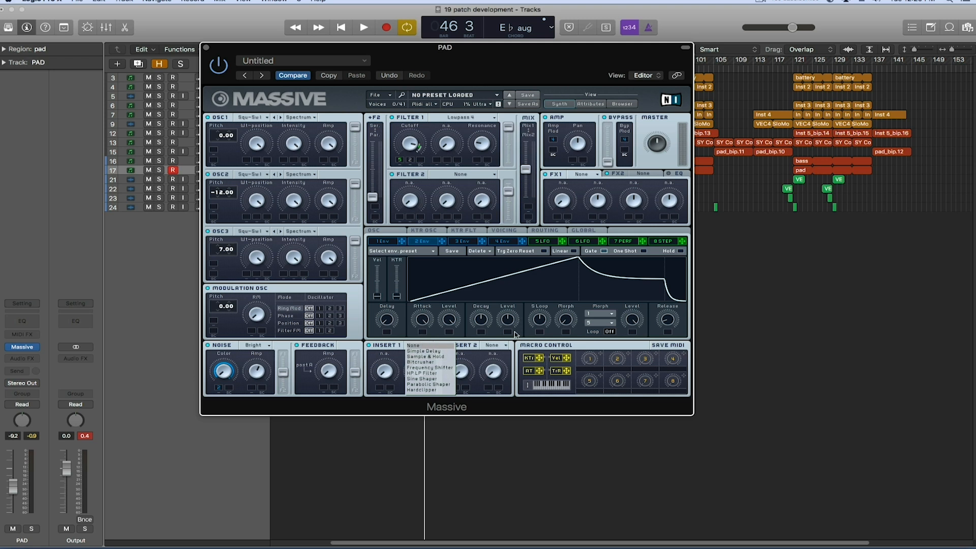
left_click(593, 346)
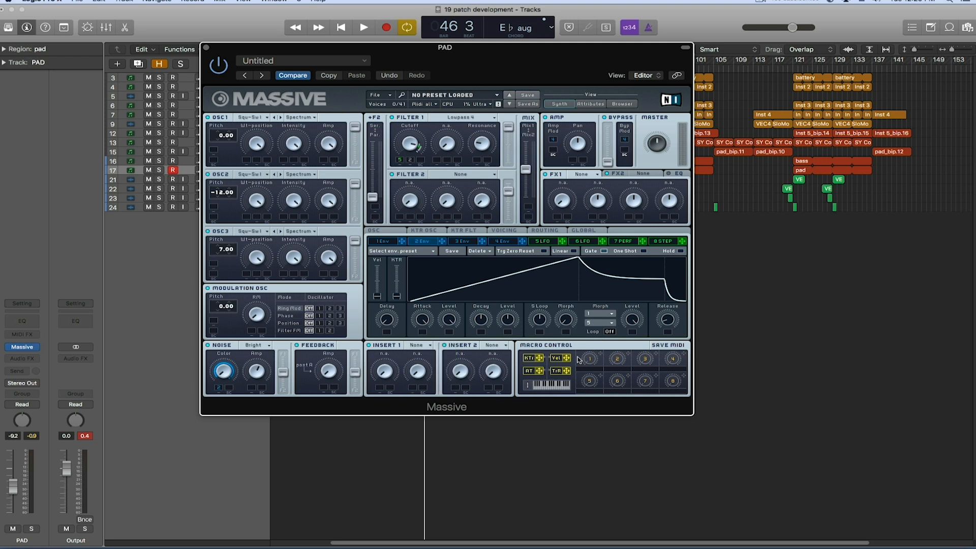
Step: Load Reverb in FX1 and Delay Synced in FX2
left_click(592, 176)
left_click(596, 182)
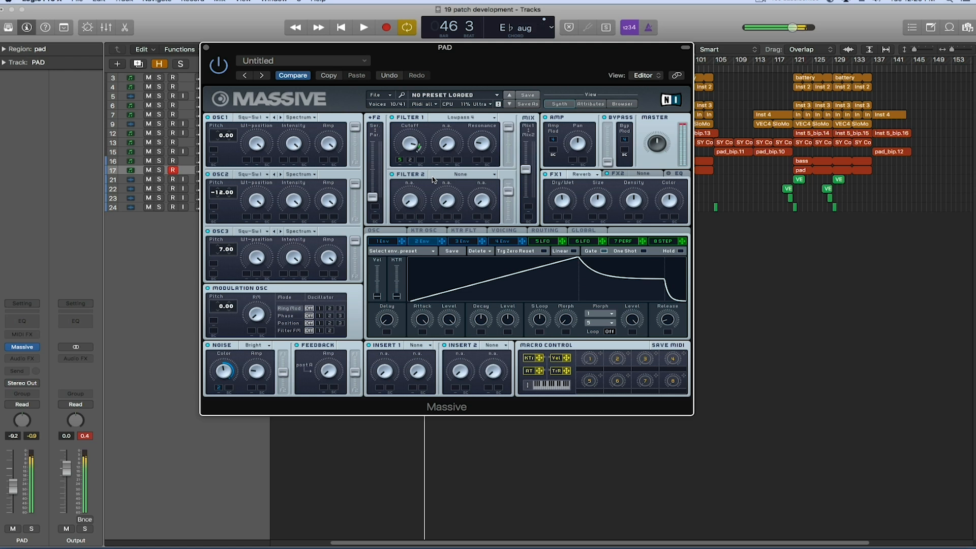
left_click(651, 172)
left_click(651, 175)
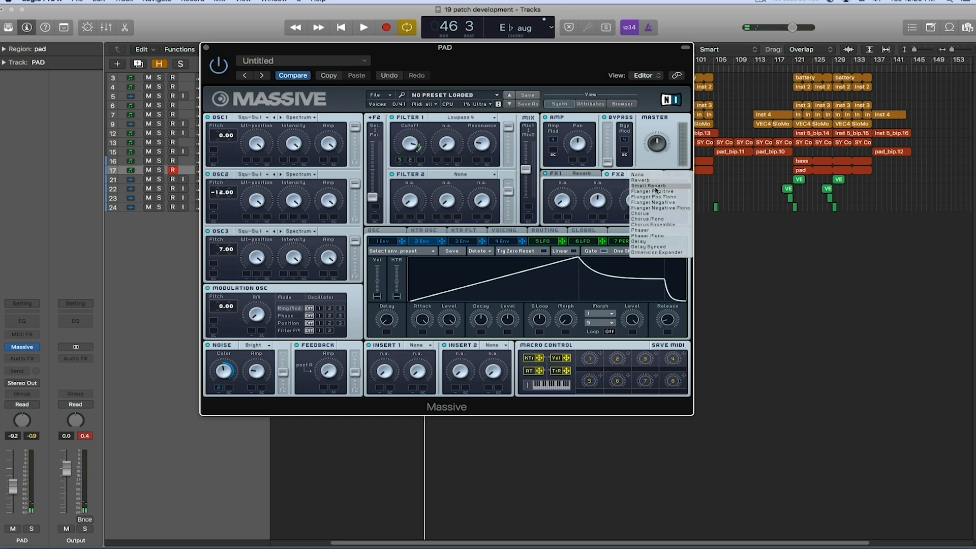
left_click(657, 247)
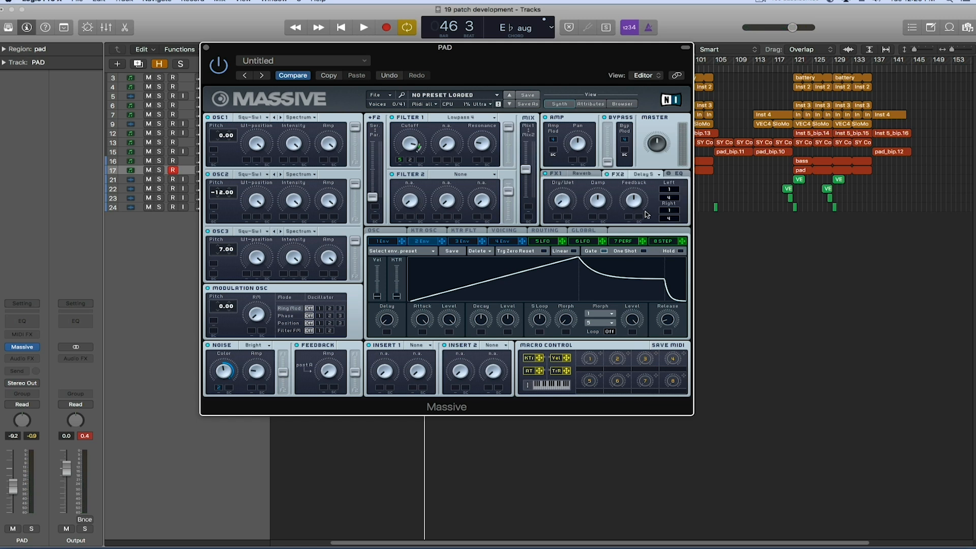
left_click_drag(671, 197, 677, 198)
Step: Raise the high shelf in Massive's EQ and close the plug-in window
left_click(675, 176)
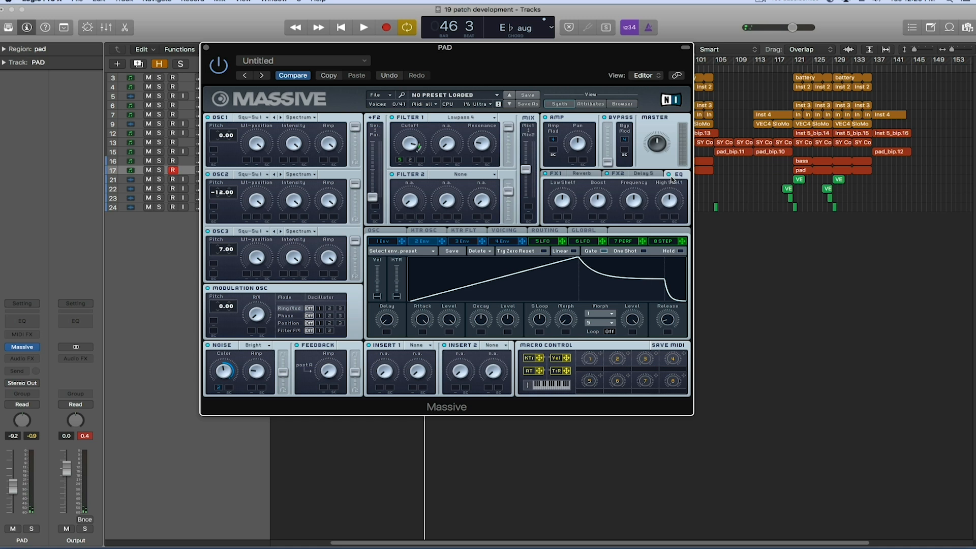
left_click_drag(669, 198, 680, 192)
left_click_drag(532, 48, 546, 46)
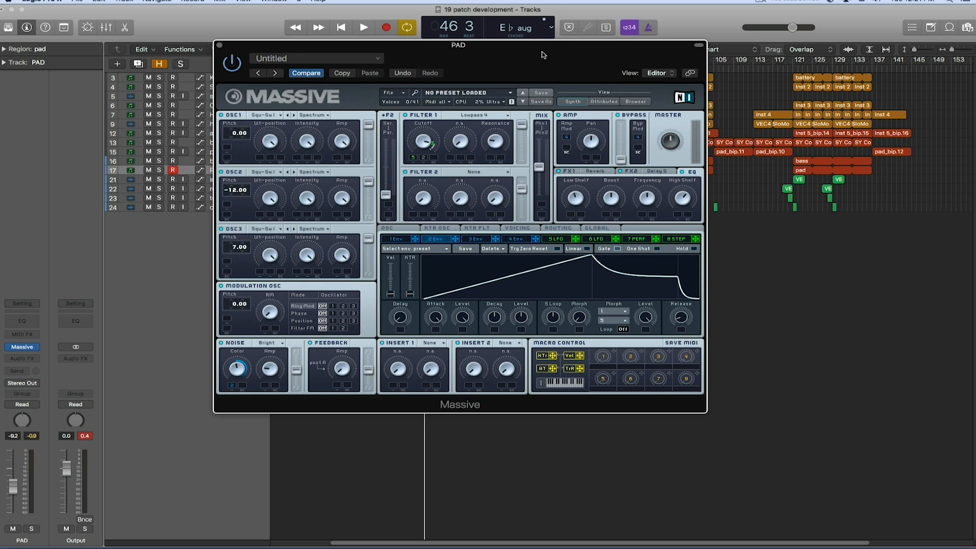
left_click_drag(537, 48, 550, 53)
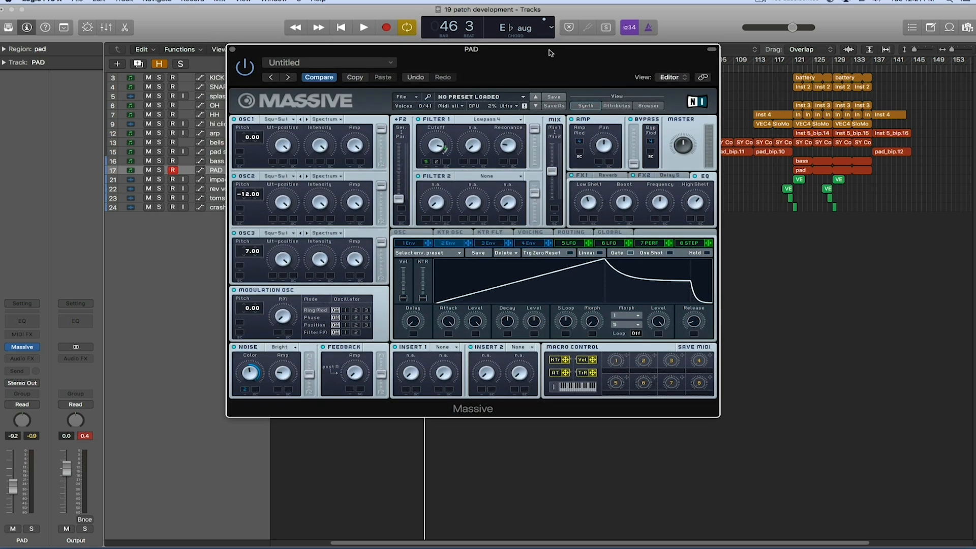
left_click(232, 50)
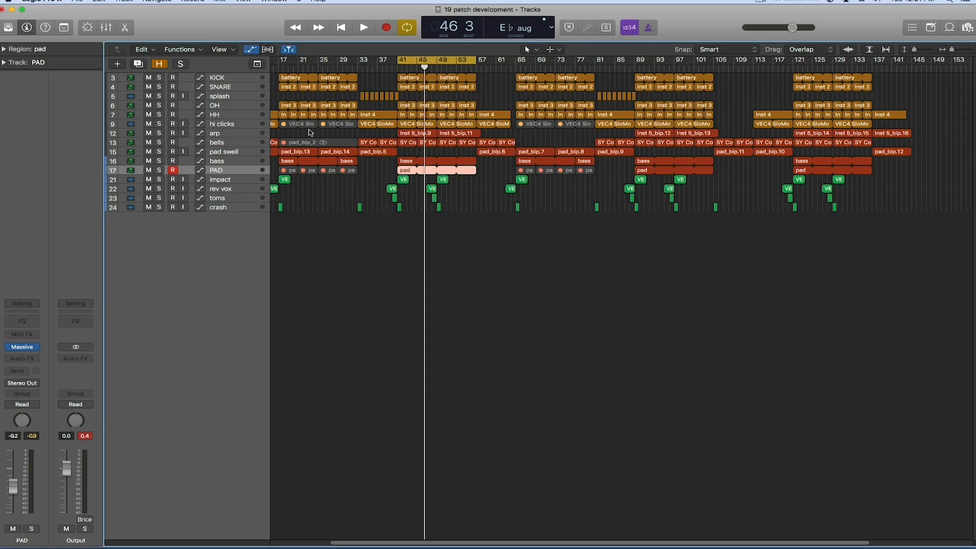
Step: Audition the arrangement with the PAD track muted and unmuted, reopen its Massive instrument, and stop playback
left_click(435, 252)
key("ctrl+m")
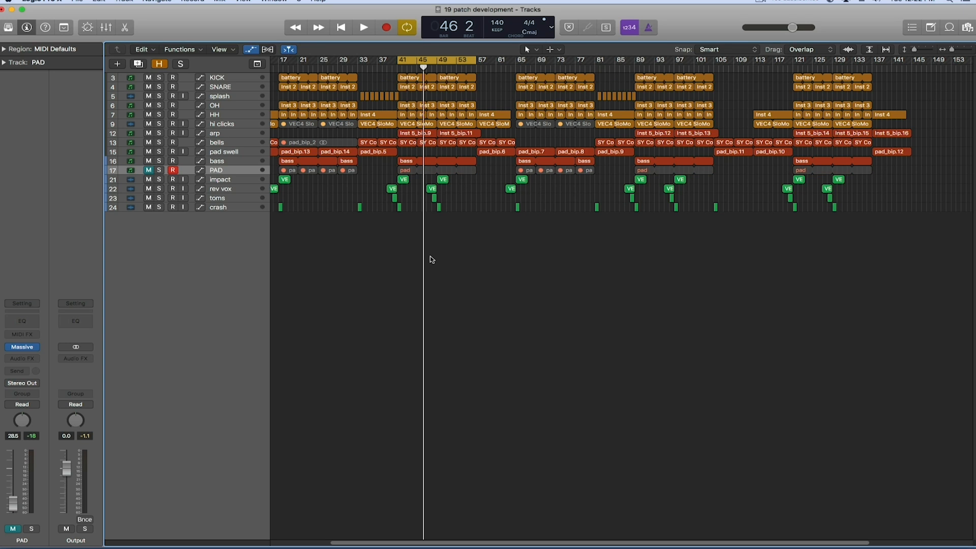
key("space")
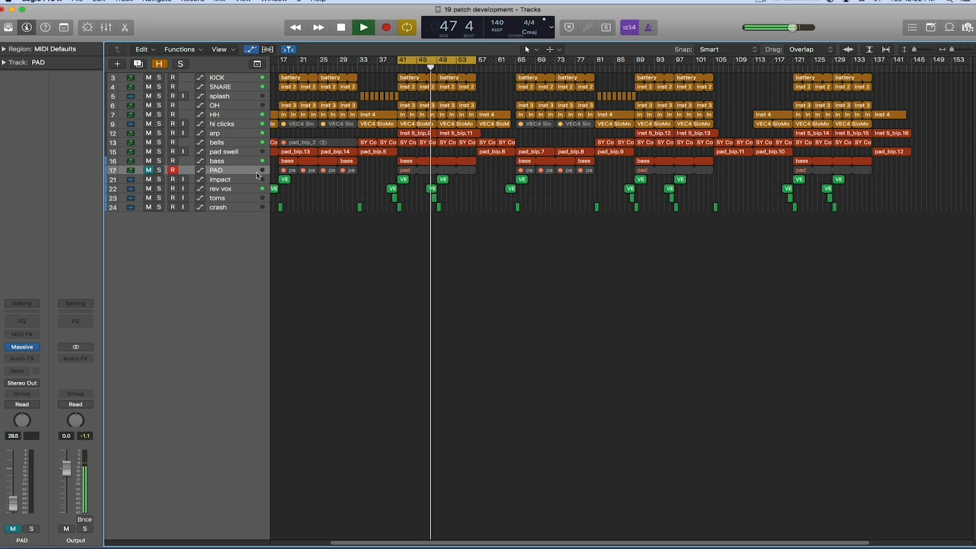
left_click(150, 172)
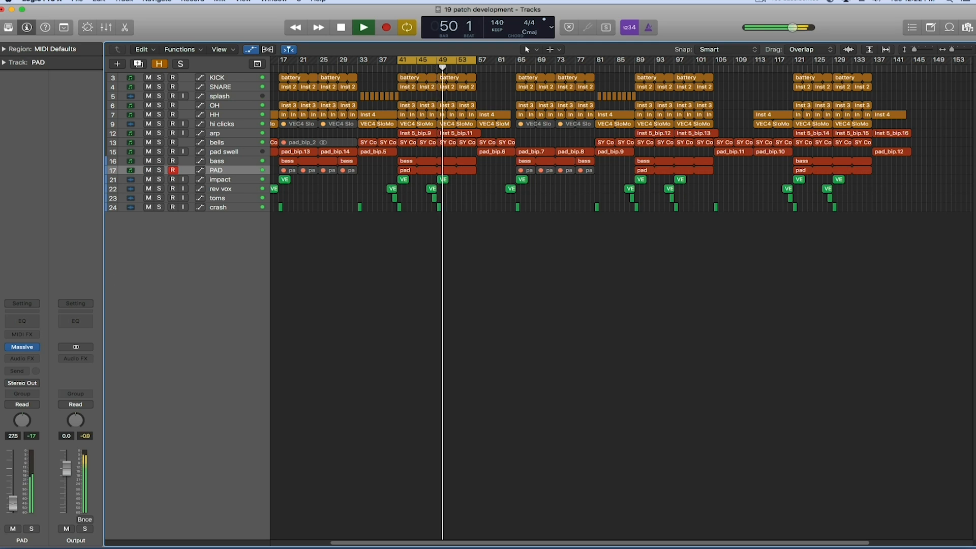
mouse_move(20, 351)
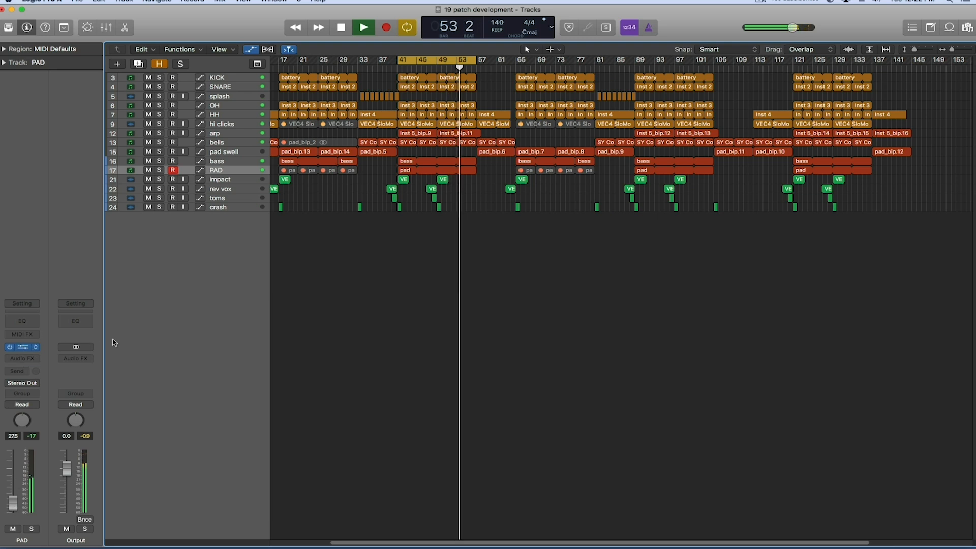
left_click(22, 347)
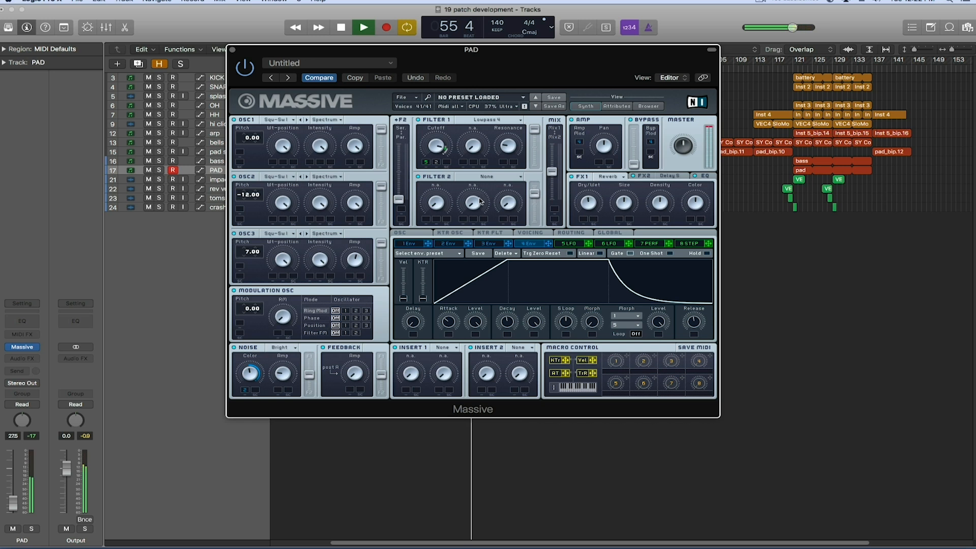
key("space")
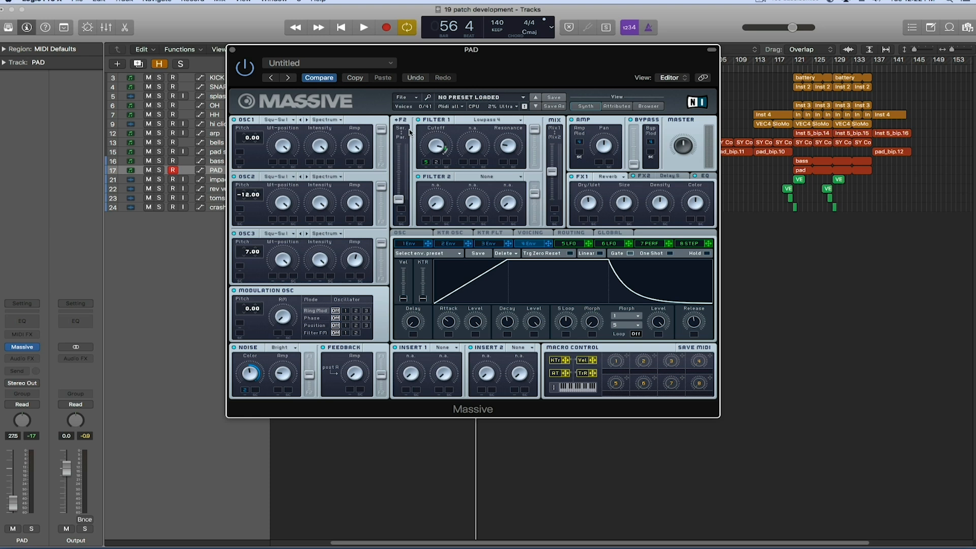
Step: Save the patch as a new sound file named with the creator's first name plus "pad", and start a new sound
left_click(412, 100)
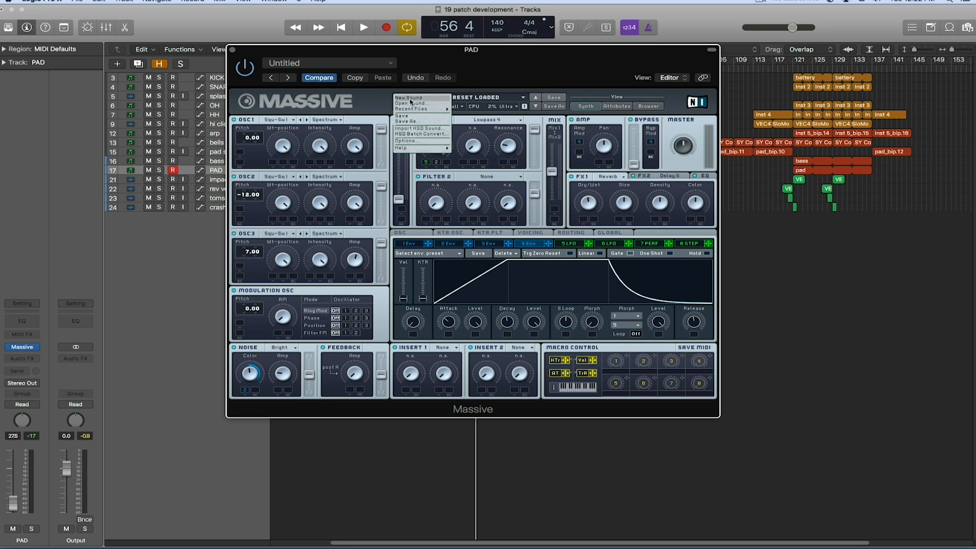
left_click(424, 124)
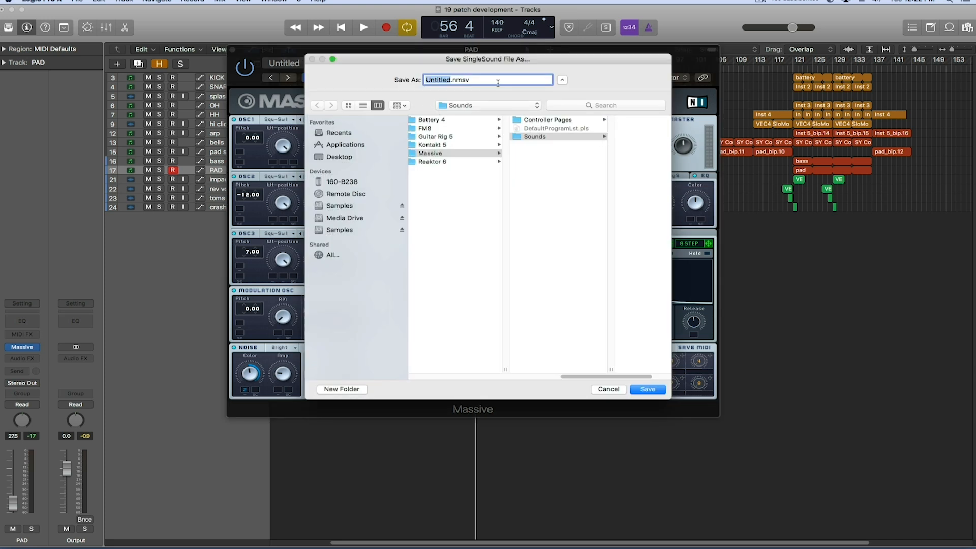
type("chrissy pad")
key("Return")
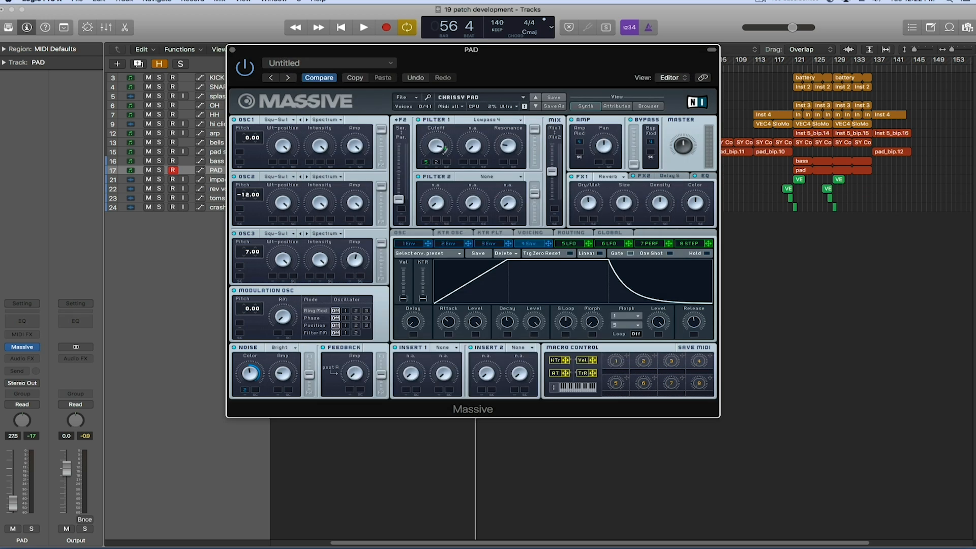
left_click(401, 97)
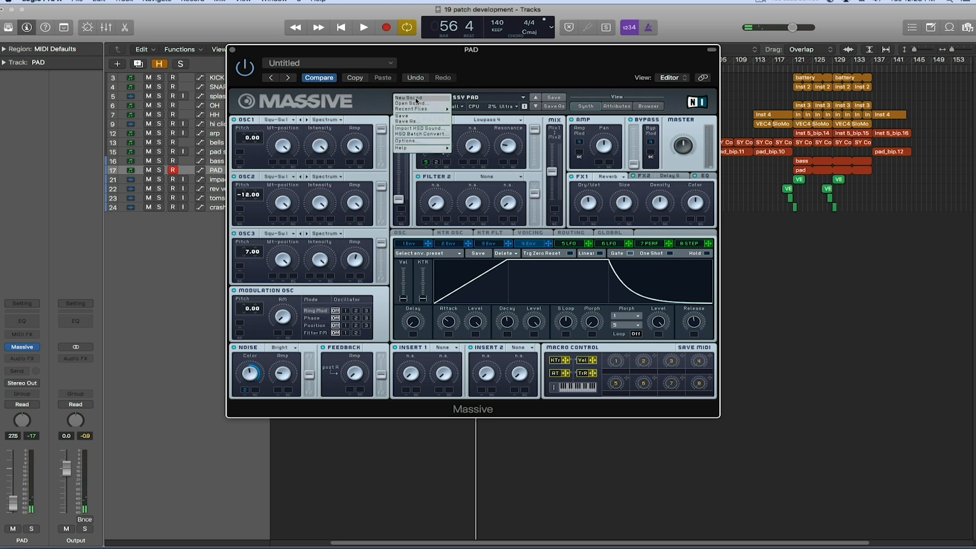
left_click(418, 98)
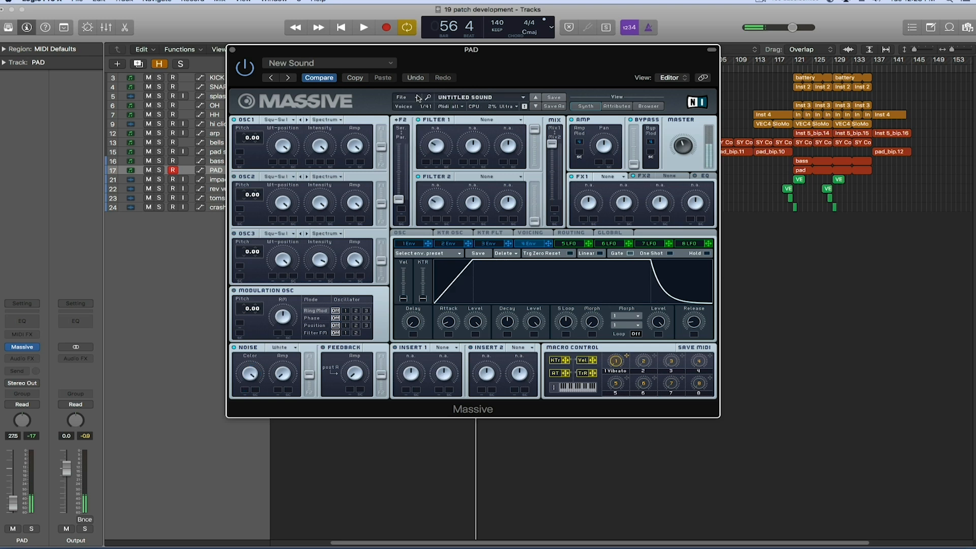